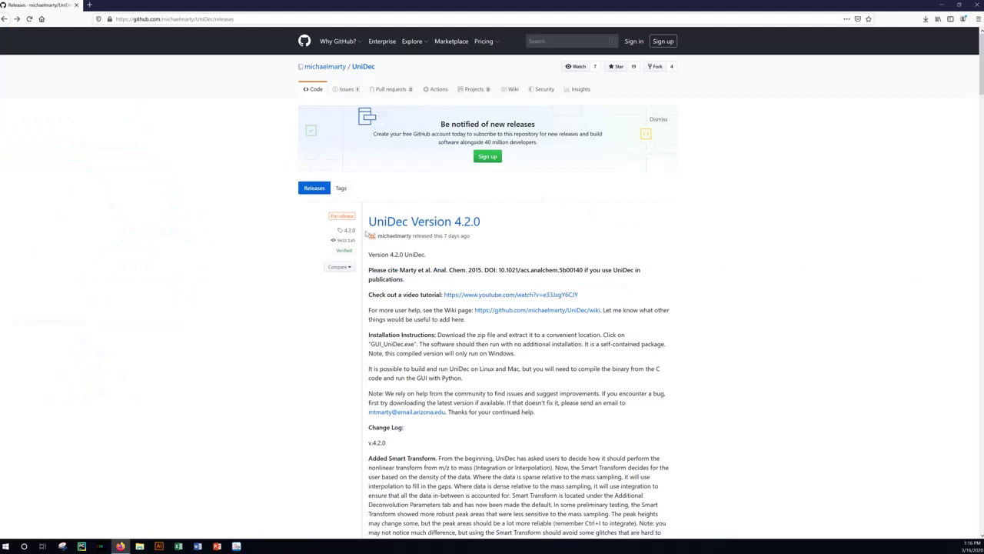
Save UniDec_Windows_Dist_200311.zip from the Assets of the UniDec Version 4.2.0 GitHub release
click(435, 222)
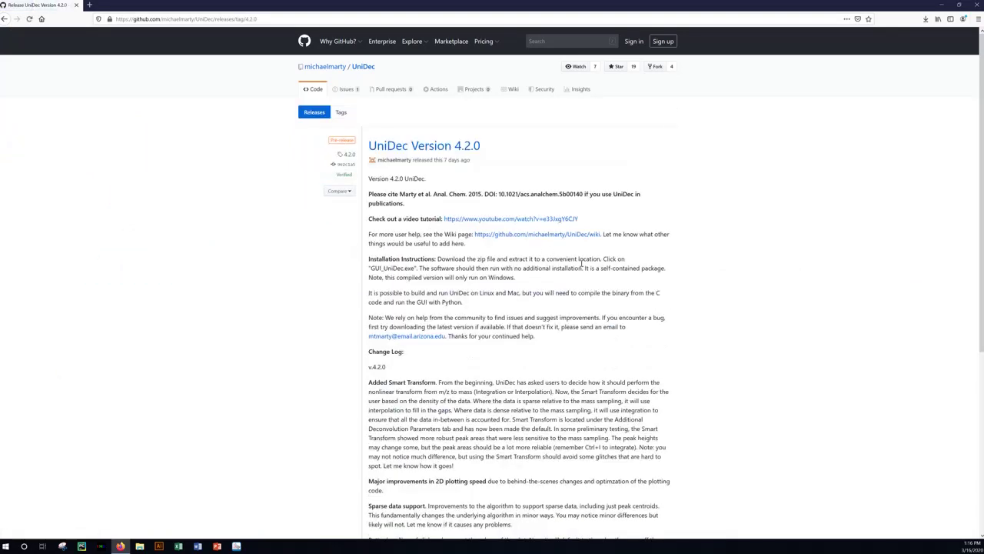
scroll(645, 316, down, 5)
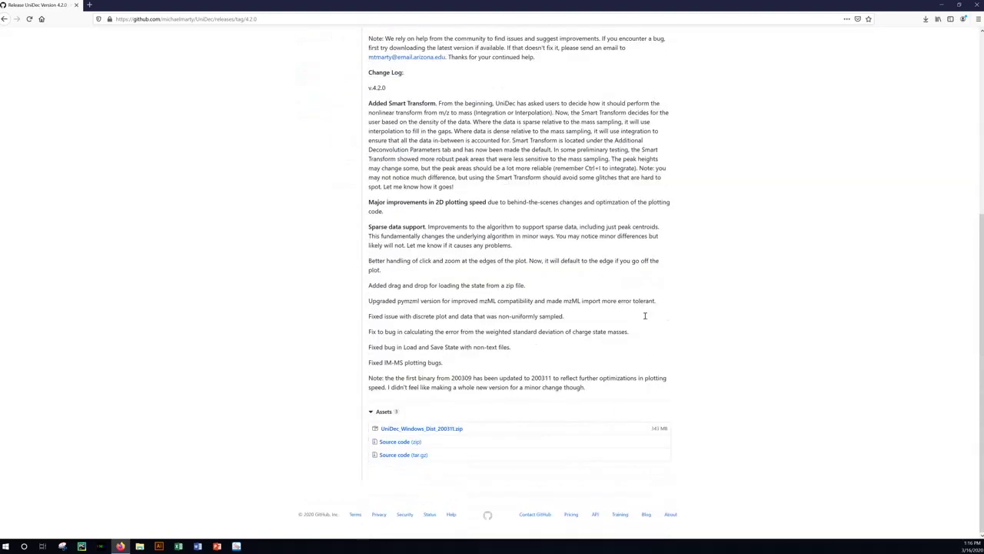
click(423, 429)
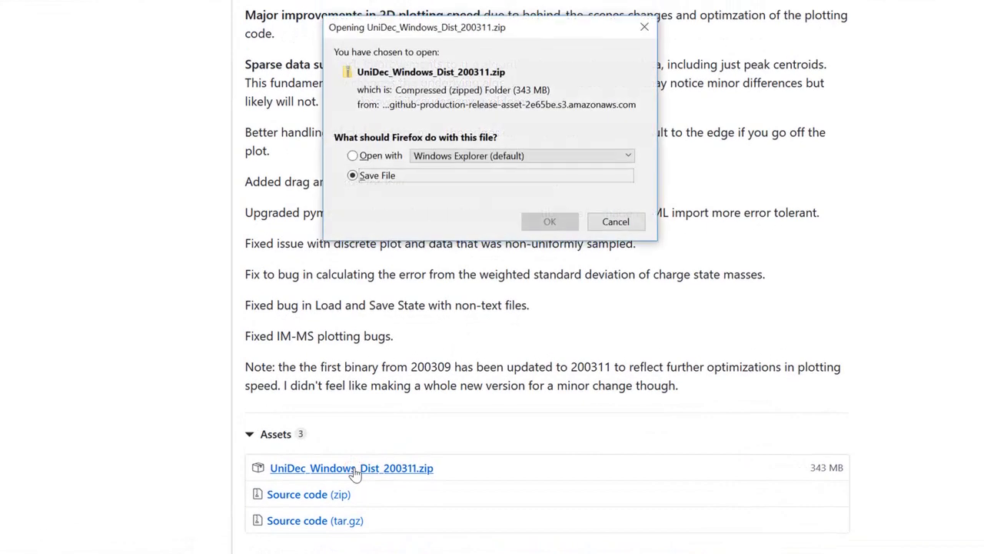
click(548, 222)
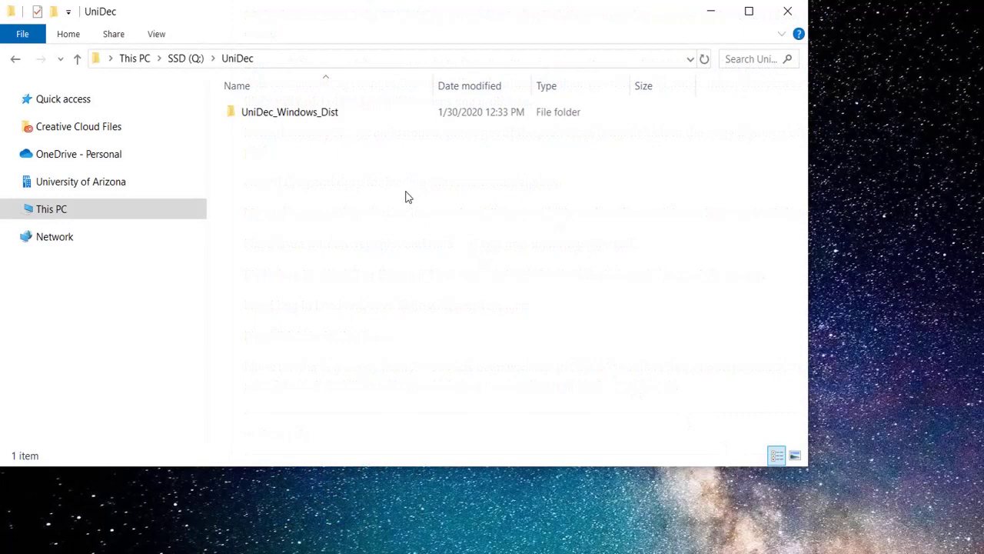
Run GUI_UniDec from inside the extracted UniDec_Windows_Dist folder
double_click(277, 113)
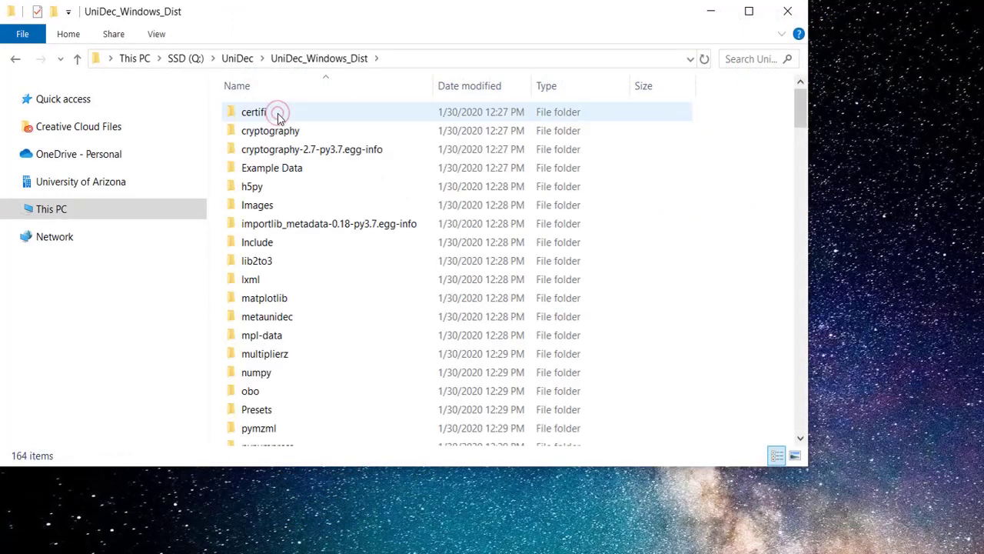
scroll(678, 306, down, 3)
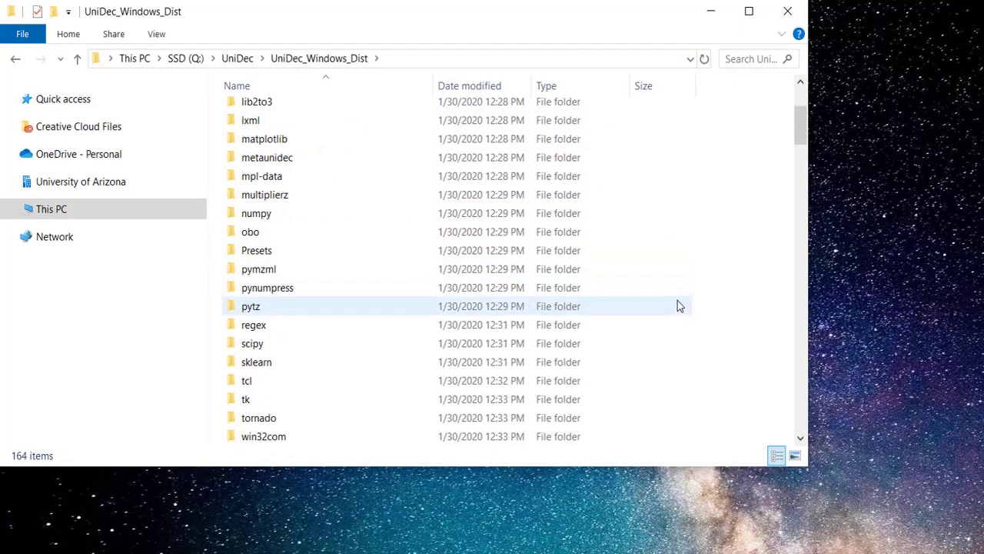
scroll(678, 306, down, 7)
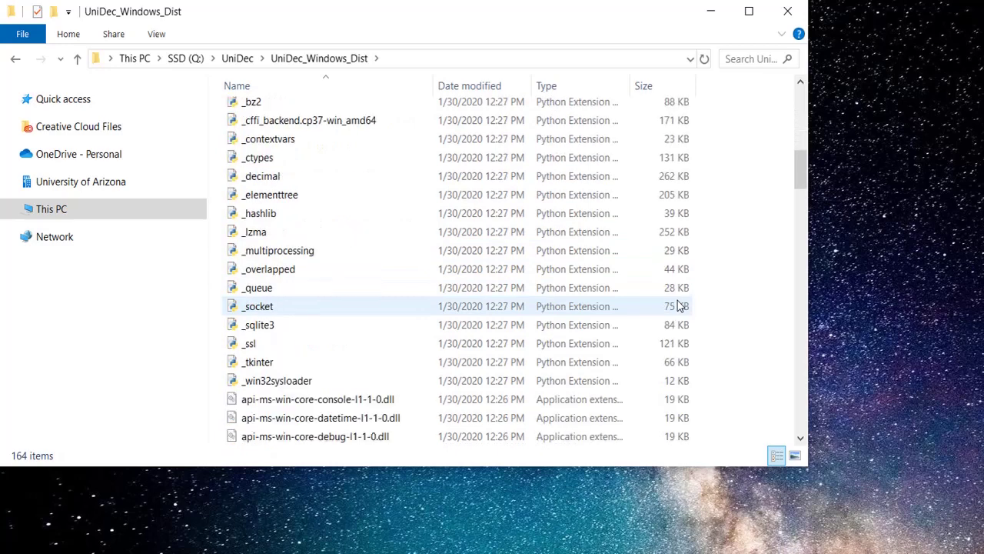
scroll(679, 305, down, 10)
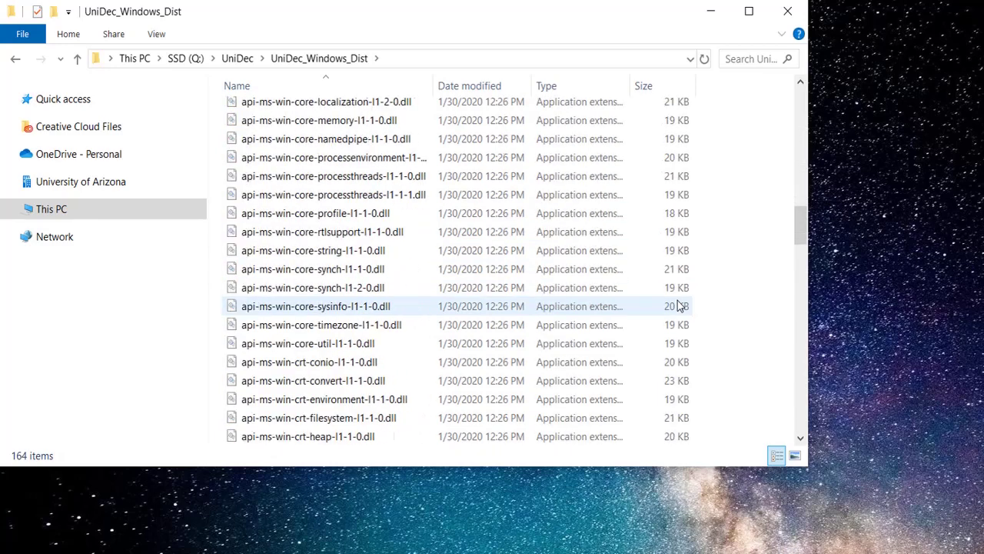
scroll(678, 305, down, 4)
scroll(678, 306, down, 3)
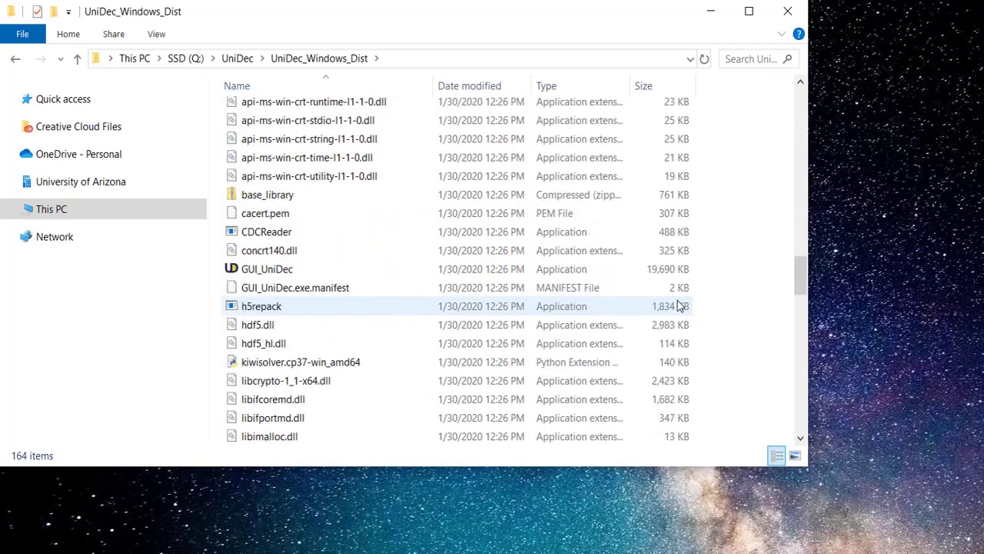
double_click(289, 269)
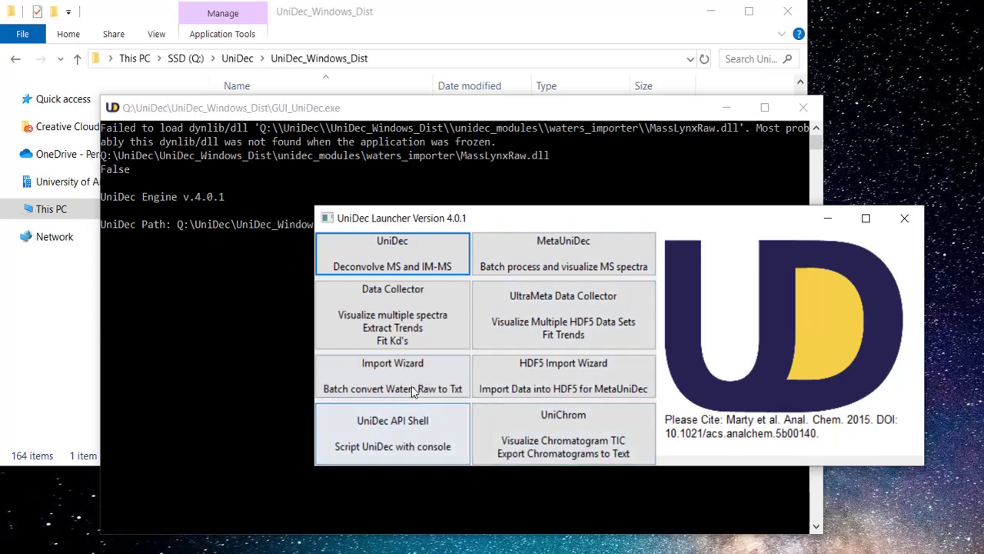
Start 'UniDec – Deconvolve MS and IM-MS' from the UniDec Launcher
click(410, 256)
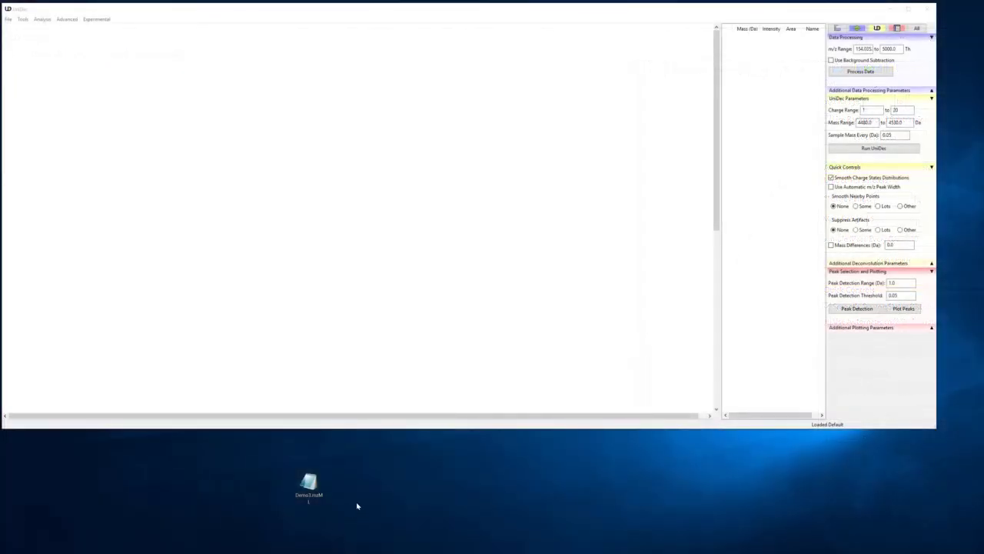
Drag Demo3.mzML from the desktop into the UniDec window
drag(308, 483, 296, 267)
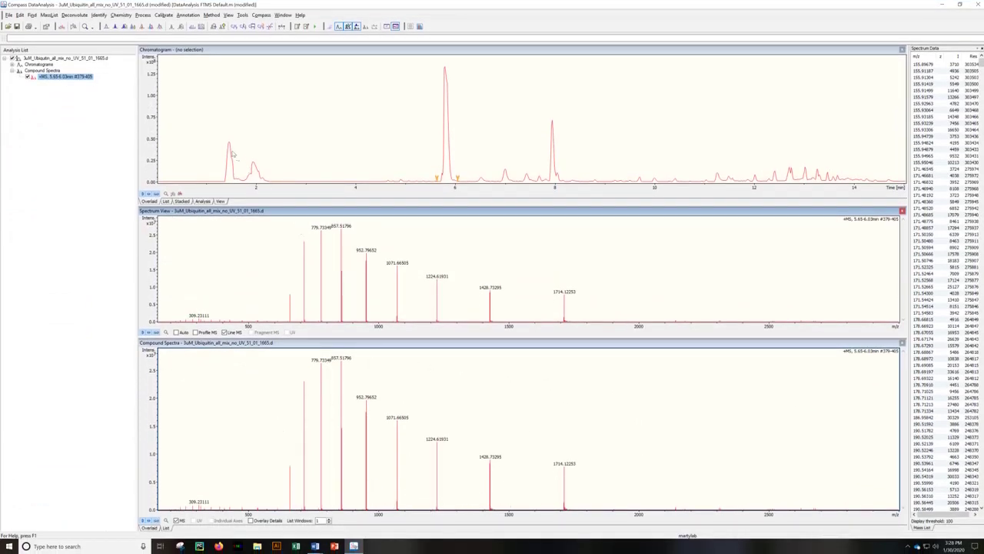
Export the current spectrum as demo1 in Simple x-y ASCII (*.xy) format
click(8, 15)
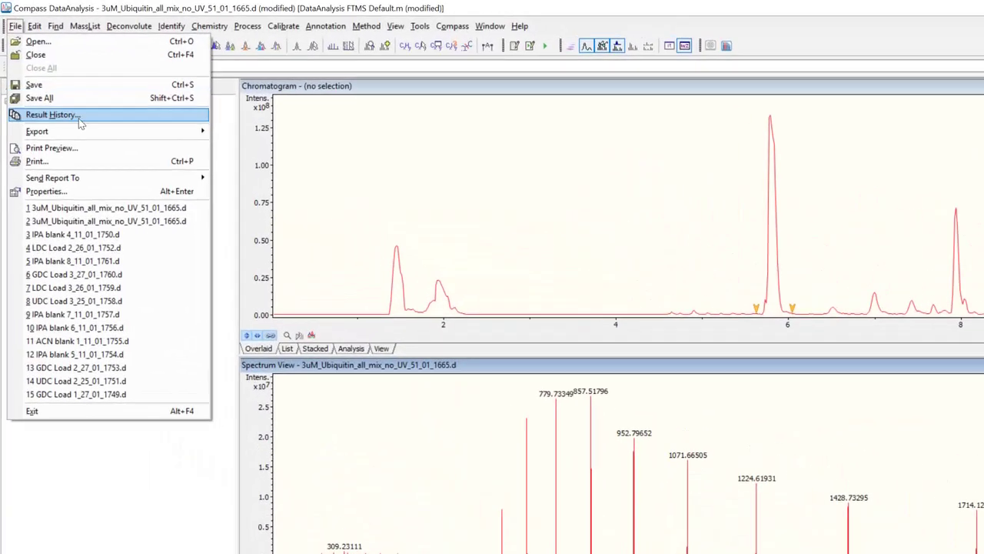
mouse_move(57, 87)
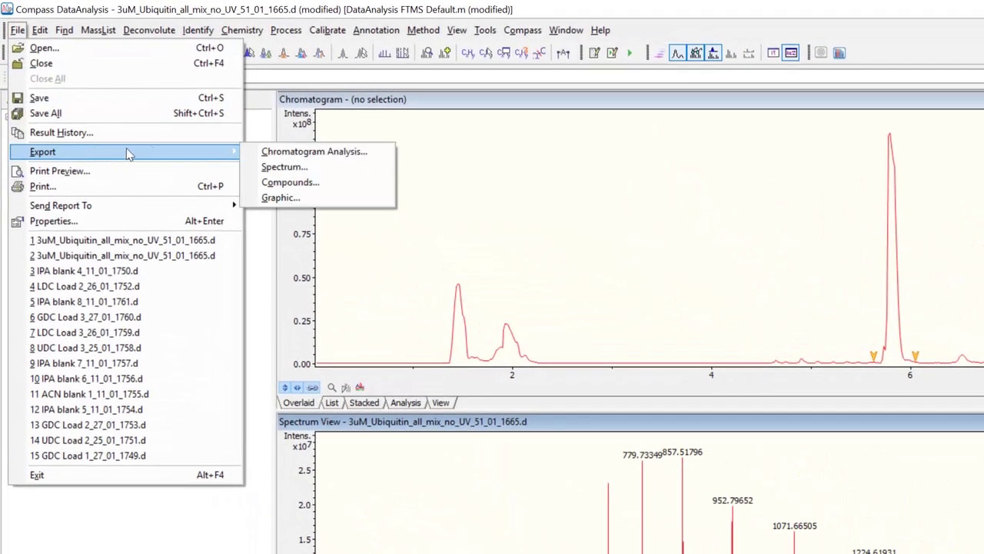
click(284, 167)
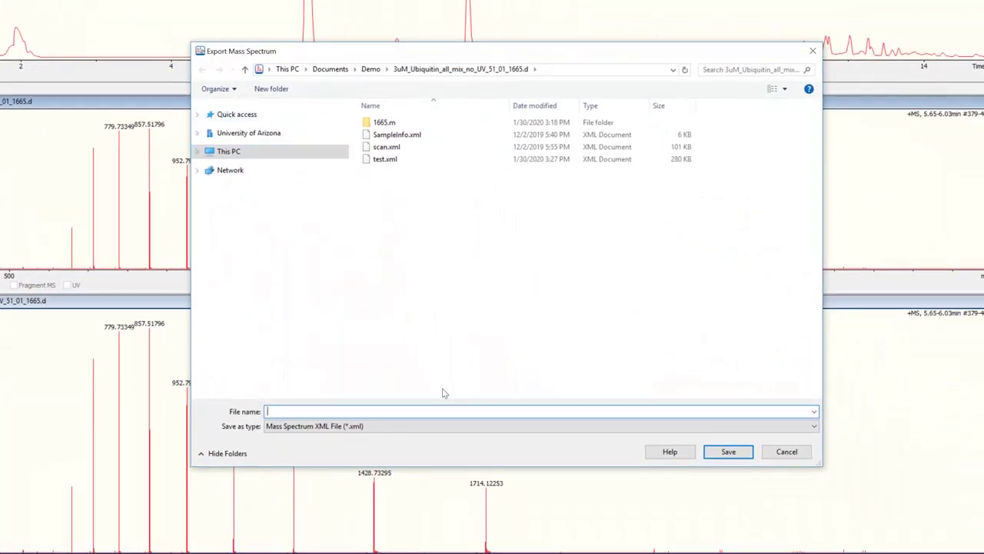
text(demo1)
click(467, 426)
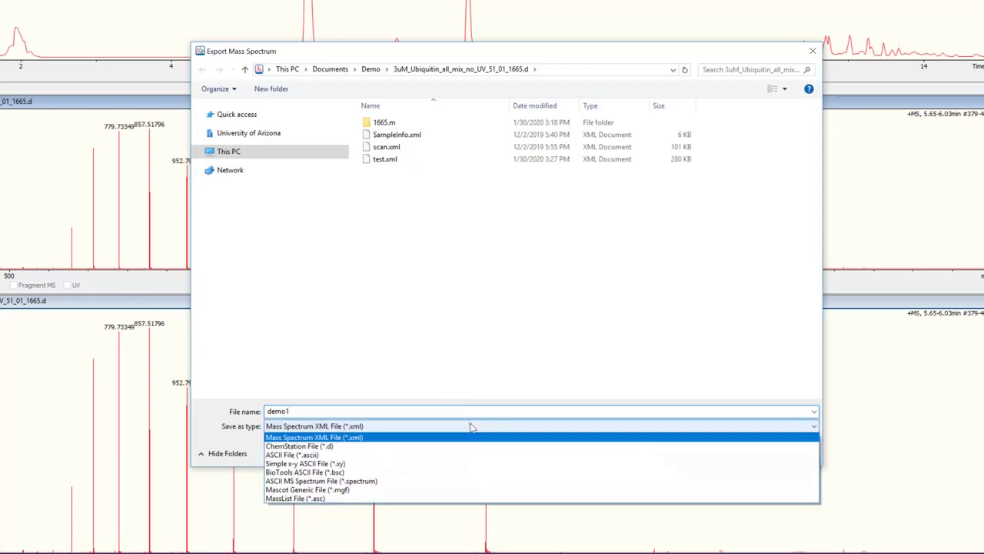
click(357, 465)
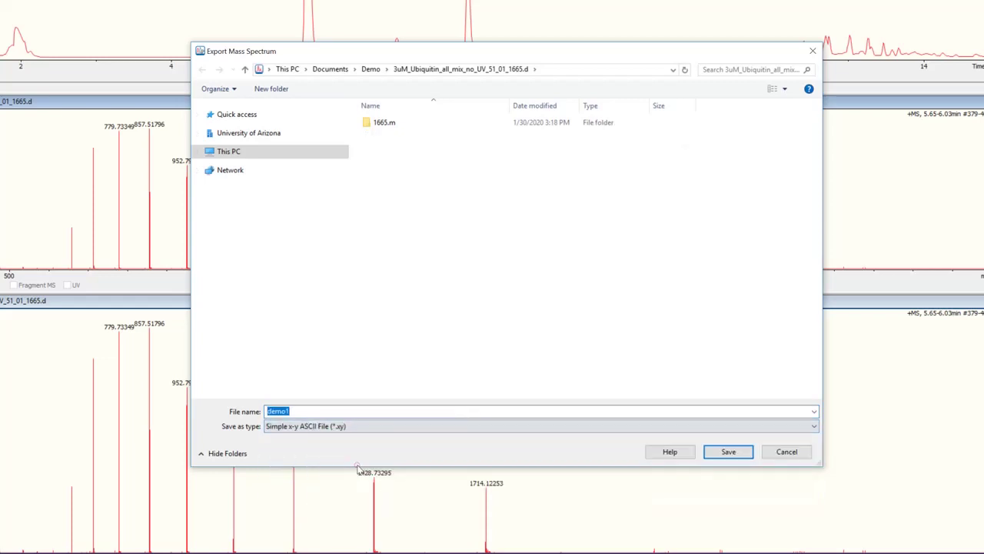
click(725, 452)
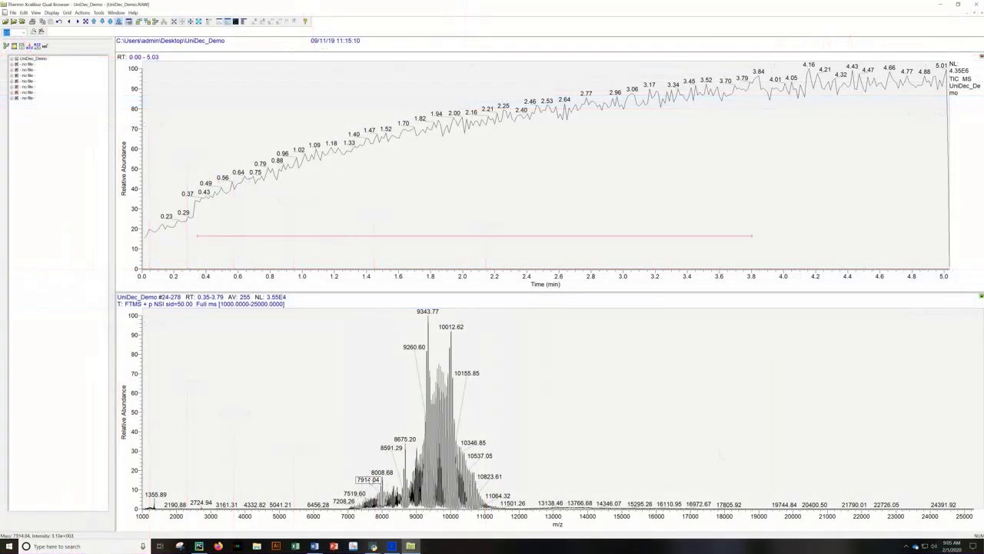
Copy the UniDec_Demo spectrum with exact masses and load it into UniDec from the clipboard
right_click(560, 417)
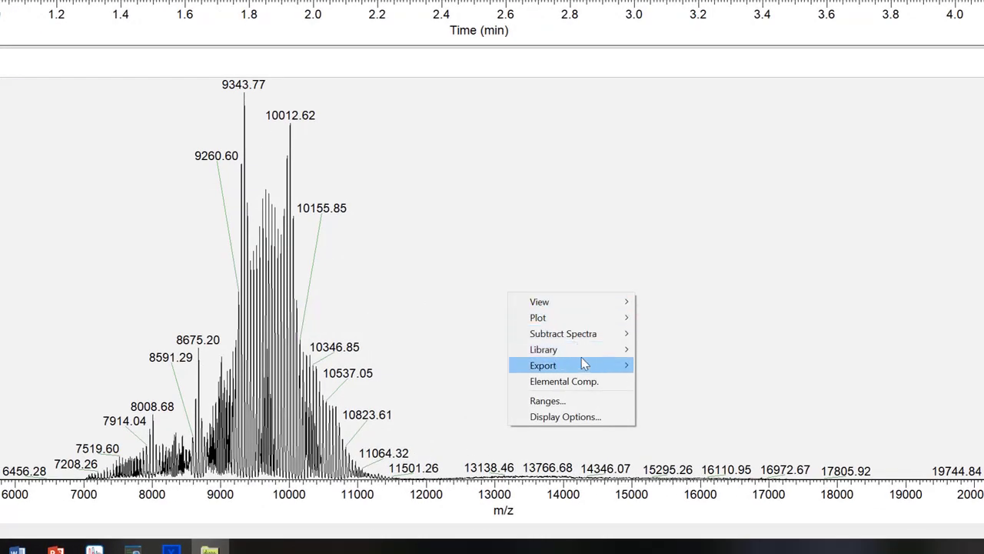
mouse_move(584, 365)
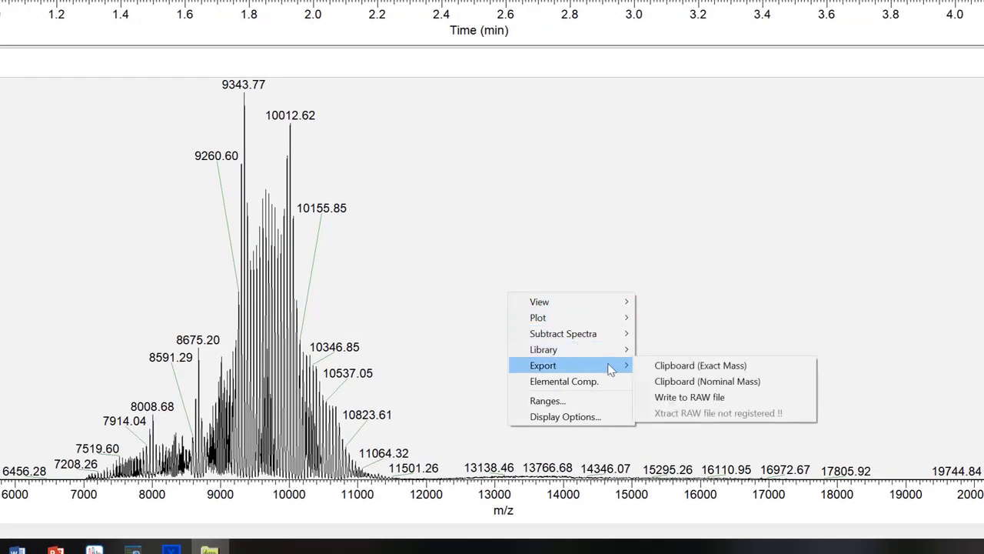
click(763, 368)
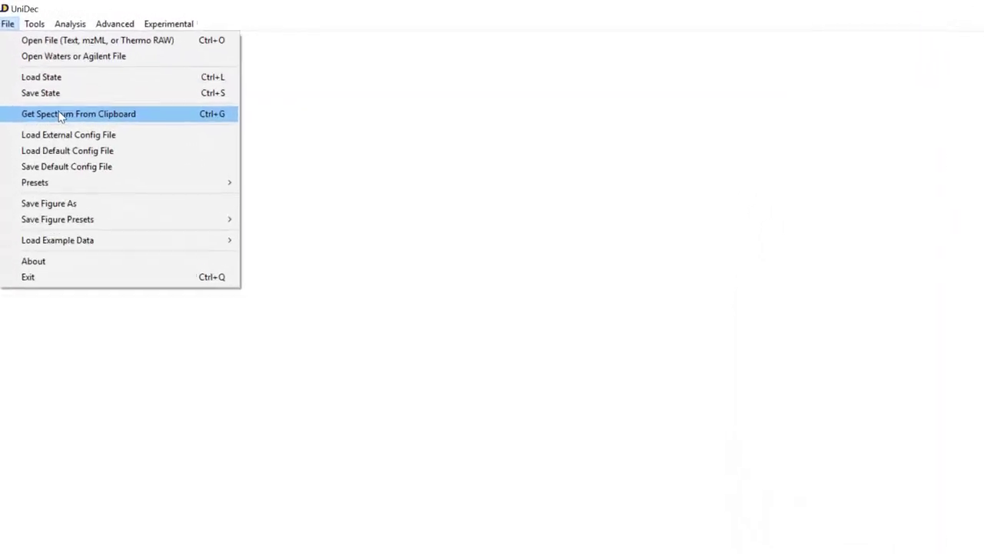
click(166, 119)
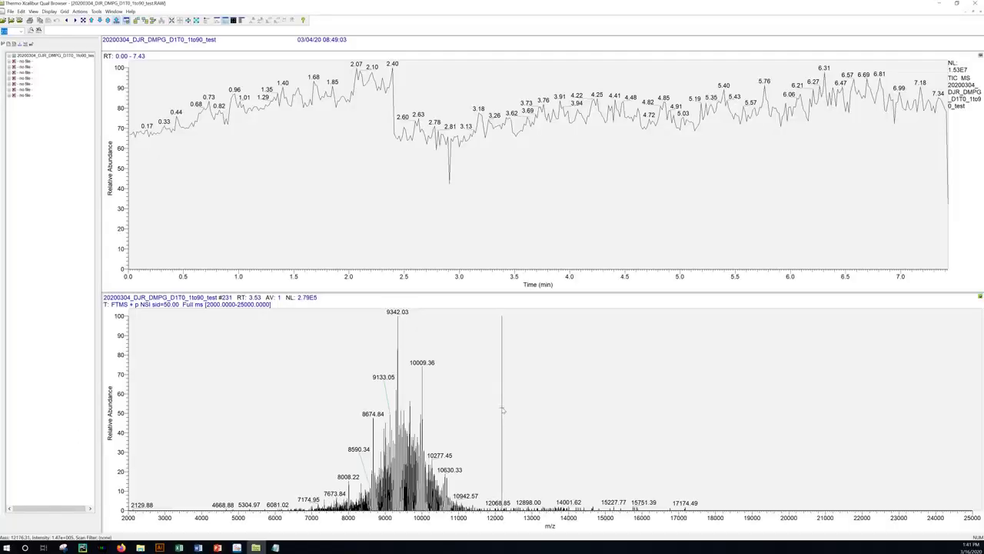
Export the 20200304_DJR_DMPG_D1T0_1to90_test spectrum to the clipboard as Exact Mass
right_click(502, 415)
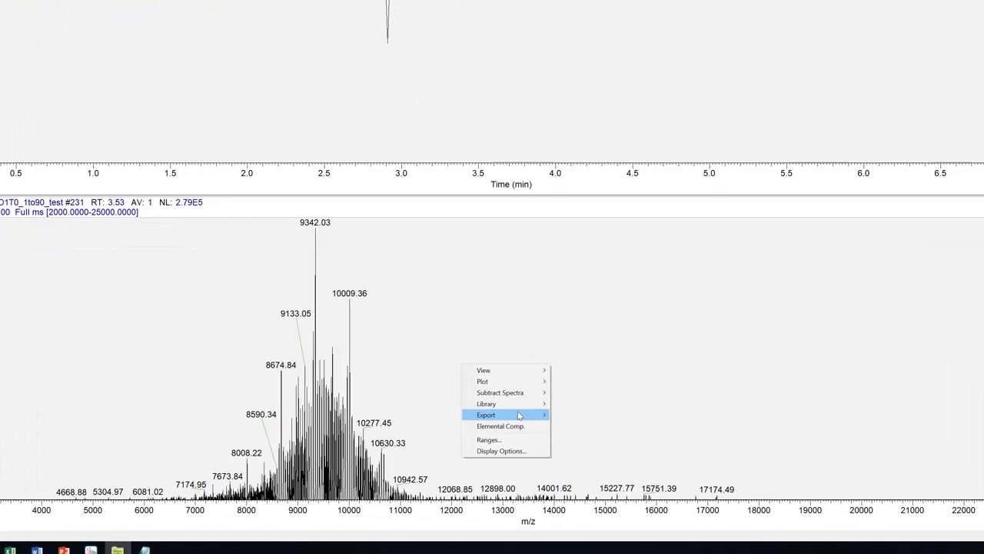
mouse_move(550, 451)
click(563, 359)
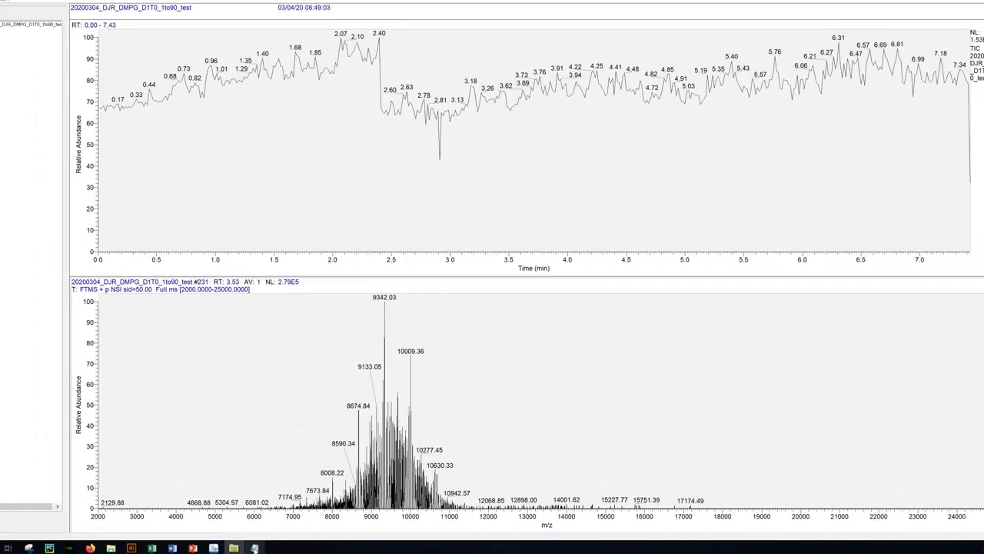
Paste the spectrum into a new Notepad file and save it as Demo.txt in Documents\Demo
click(276, 548)
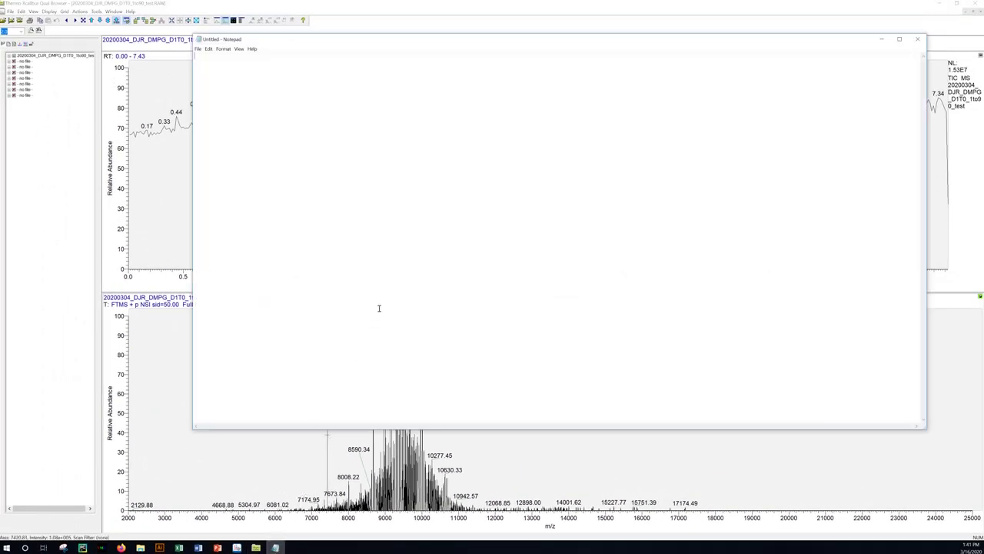
key(ctrl+v)
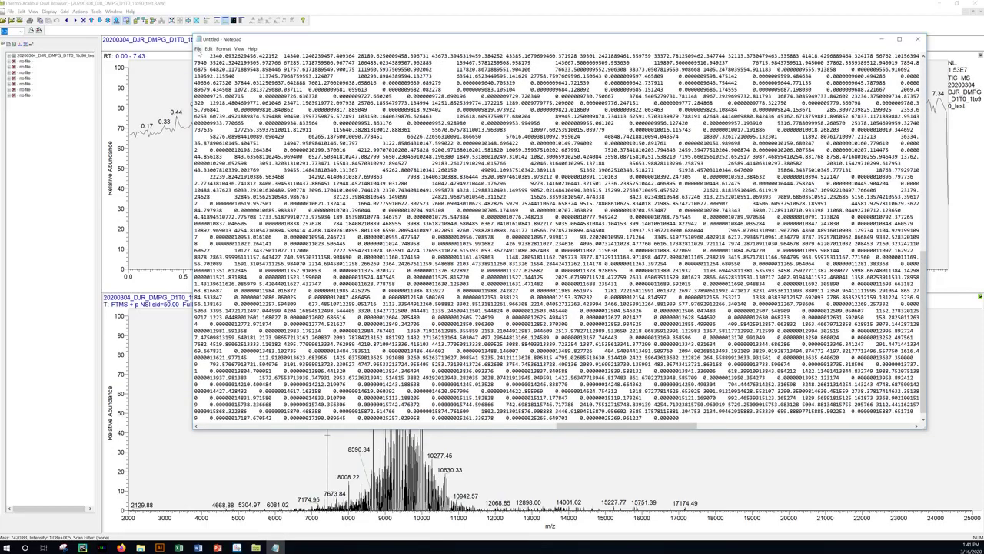
click(197, 49)
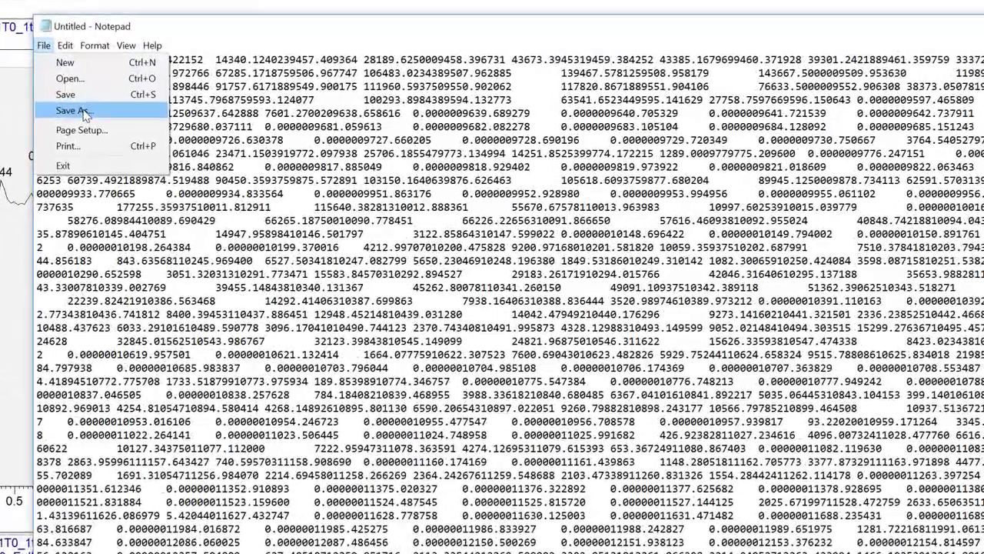
click(212, 82)
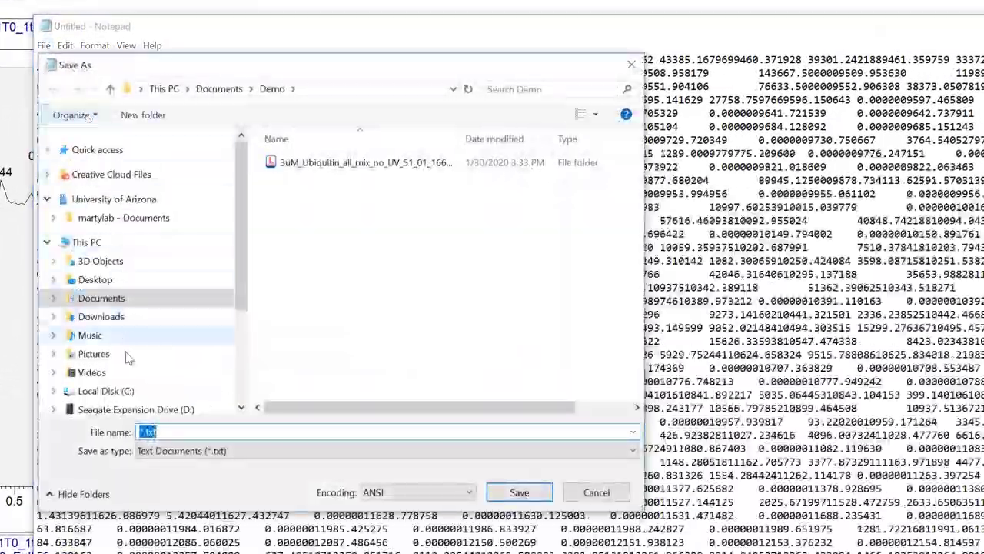
click(142, 430)
key(BackSpace)
text(Demo)
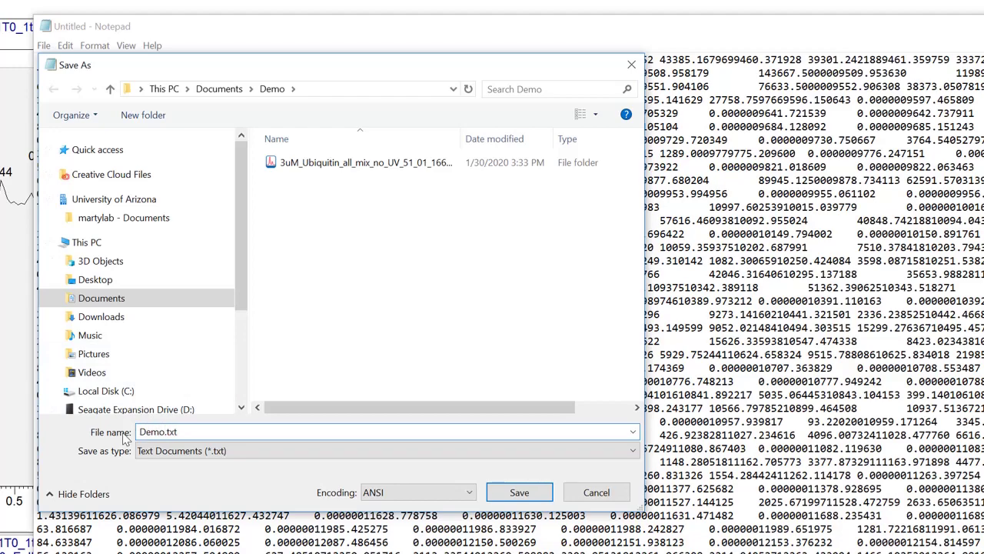
click(504, 493)
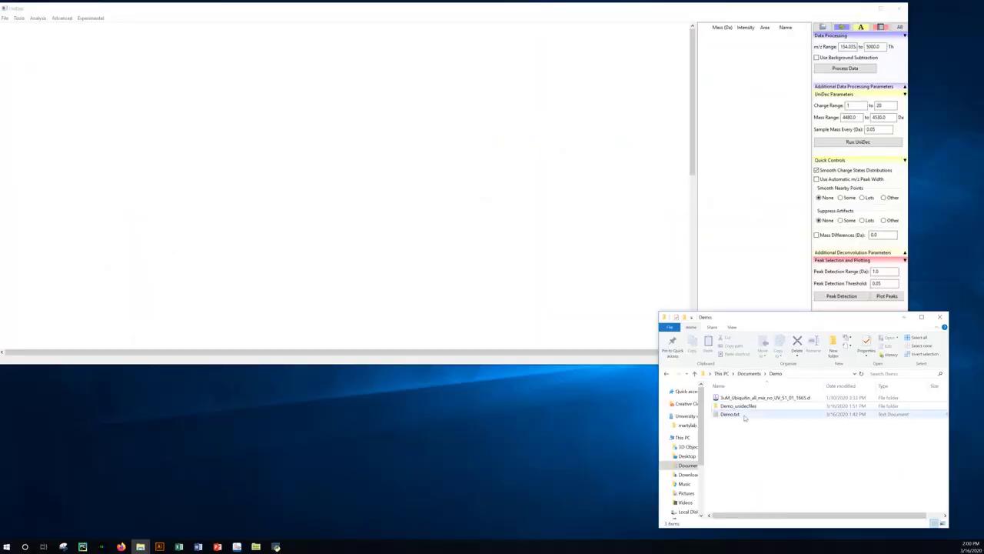
click(731, 415)
Load Demo.txt into UniDec, run All, and open the Demo_unidecfiles output folder
drag(732, 413, 570, 242)
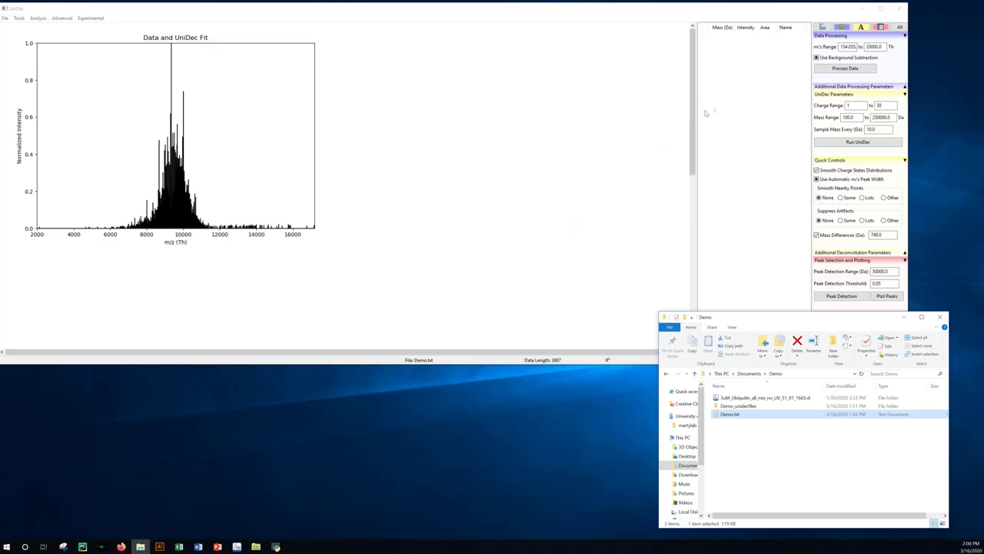
click(899, 29)
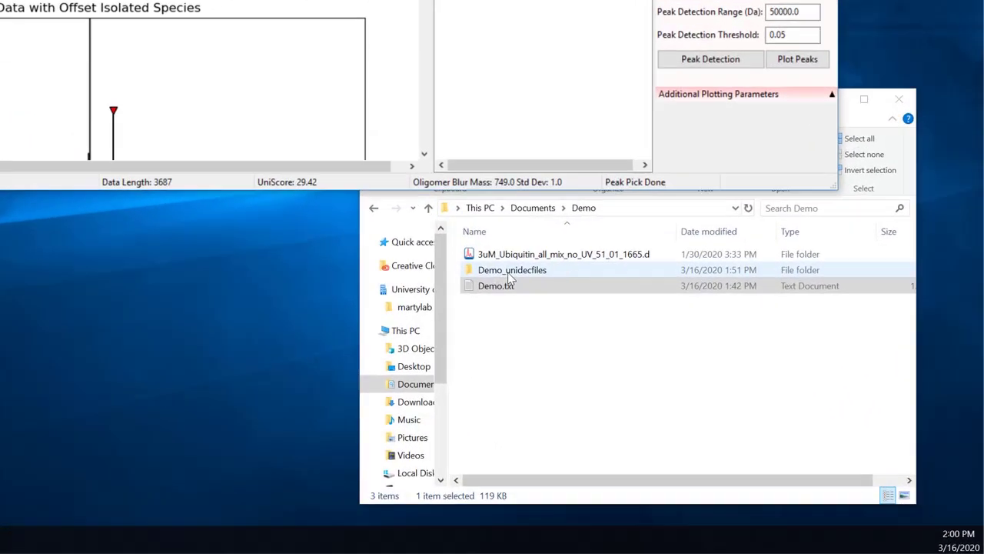
double_click(737, 406)
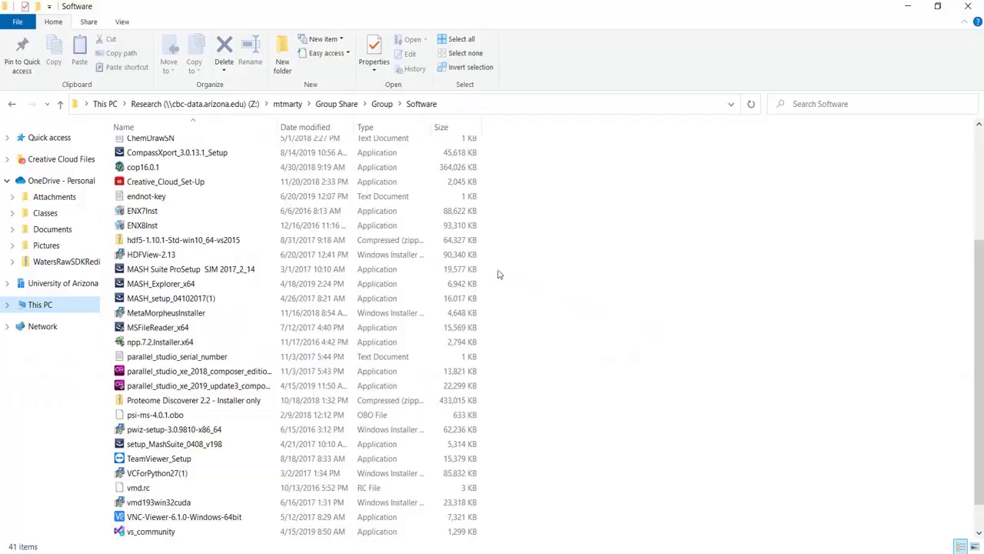
Launch the MSFileReader_x64 installer, pass the welcome page and accept the license terms
click(175, 329)
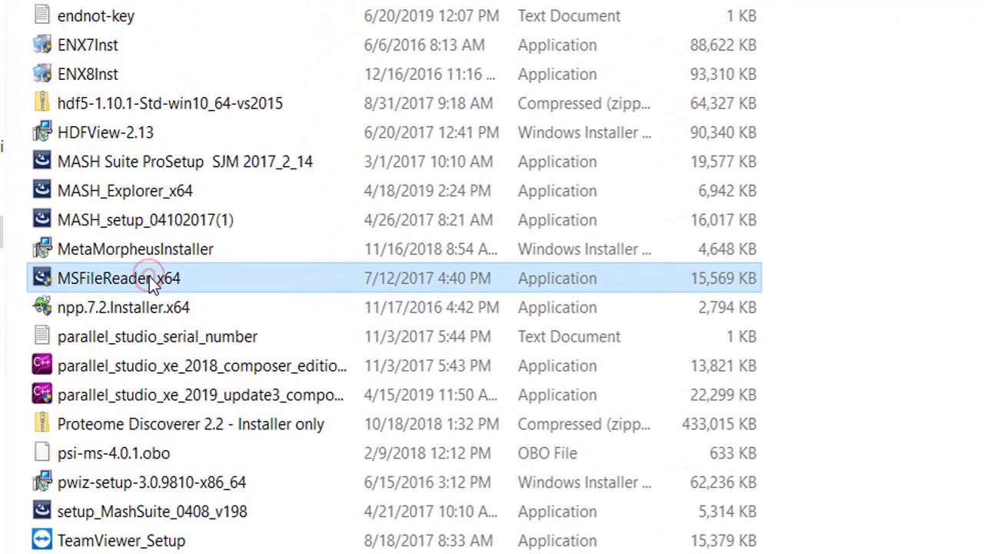
double_click(149, 277)
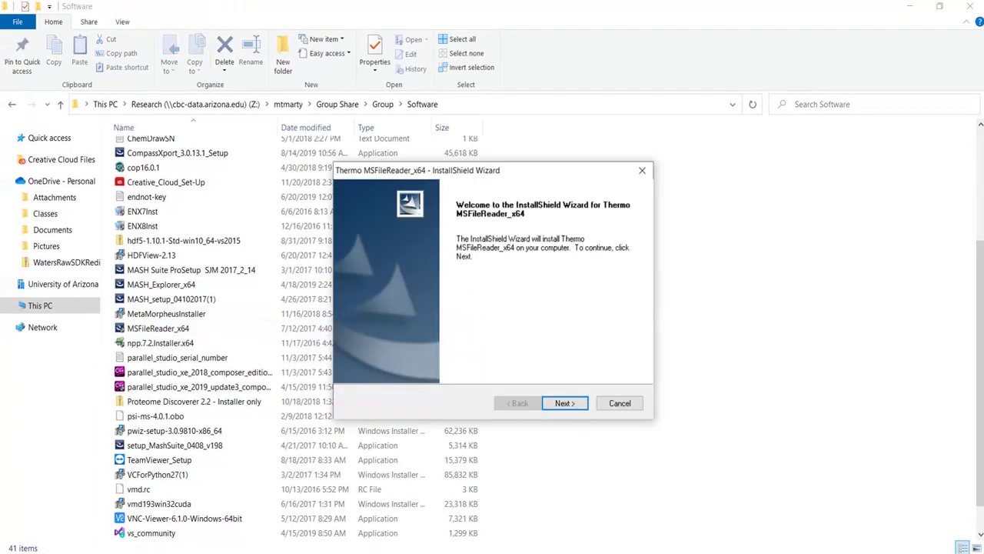
key(Return)
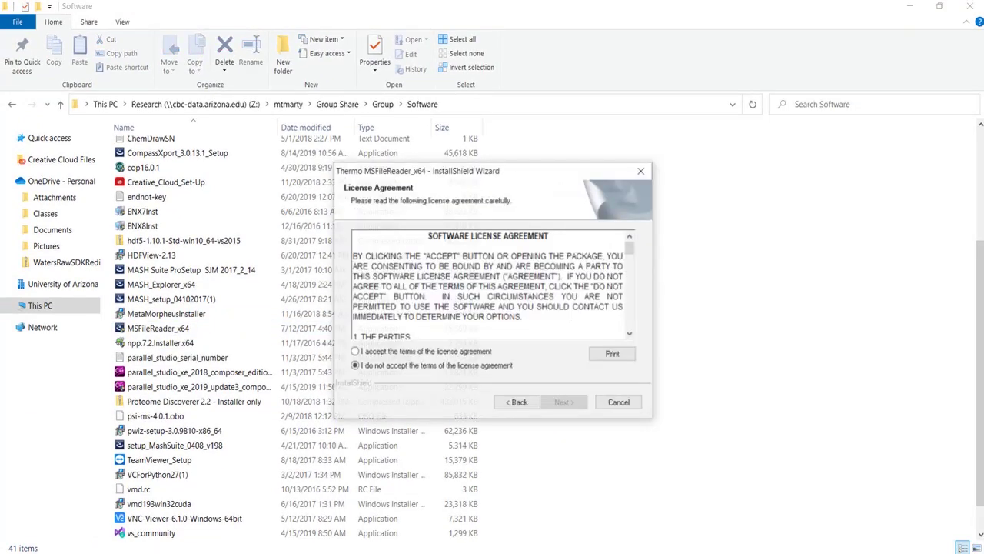
click(354, 351)
key(Return)
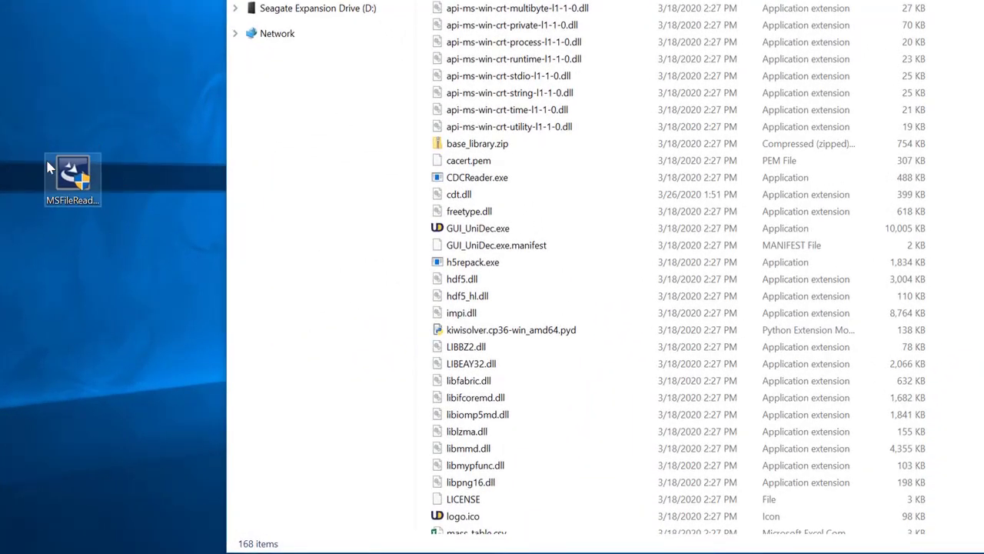
Run GUI_UniDec.exe as administrator and choose the option to open a Thermo RAW data file
click(504, 232)
right_click(506, 234)
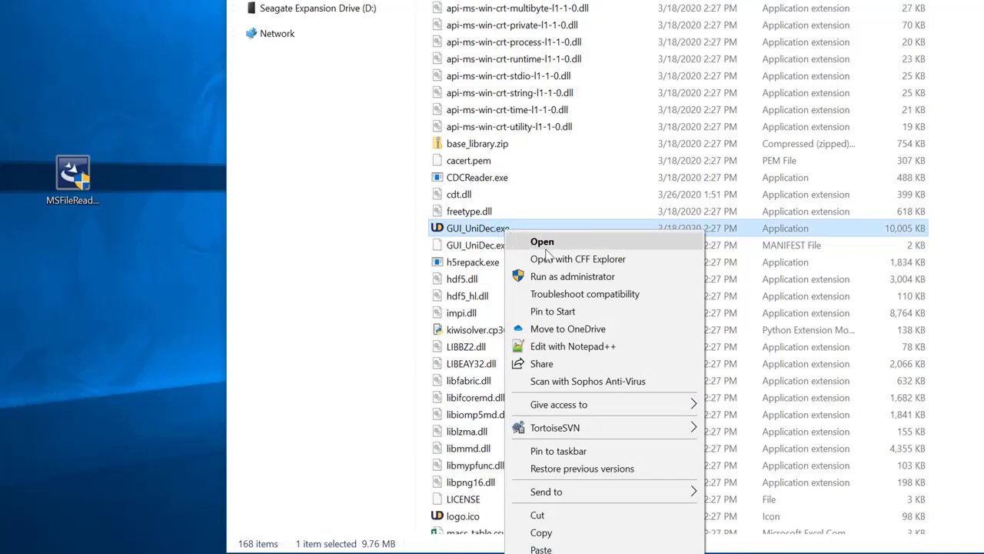
click(588, 279)
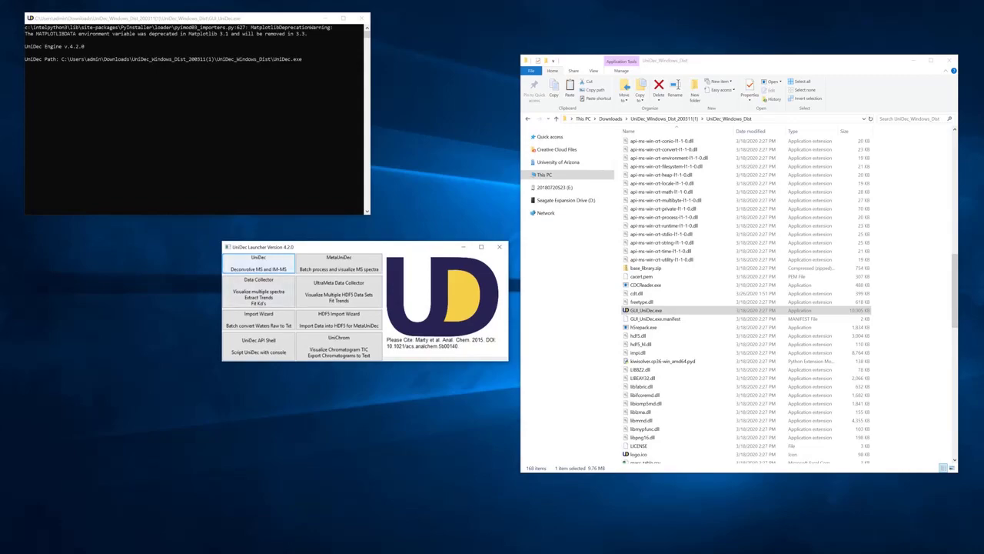
key(Return)
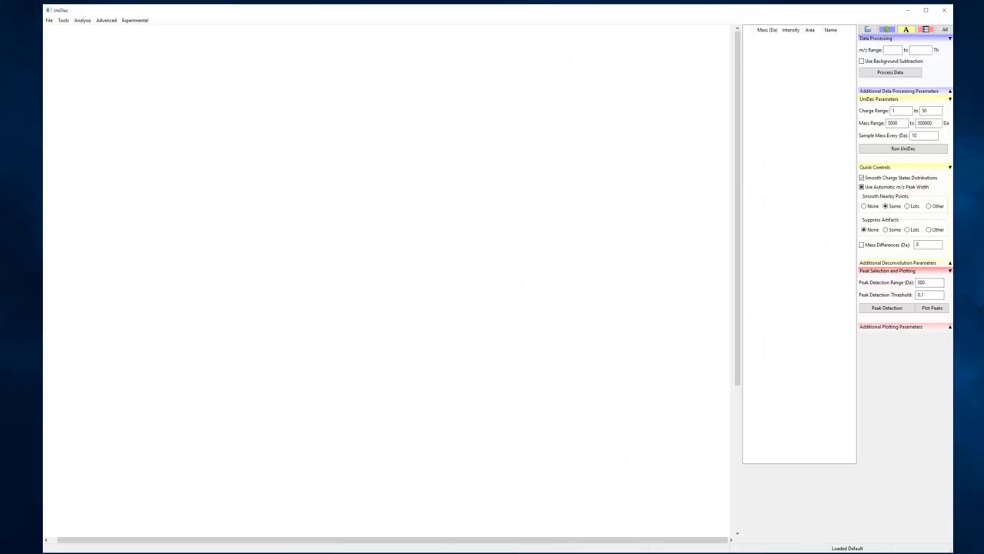
click(48, 20)
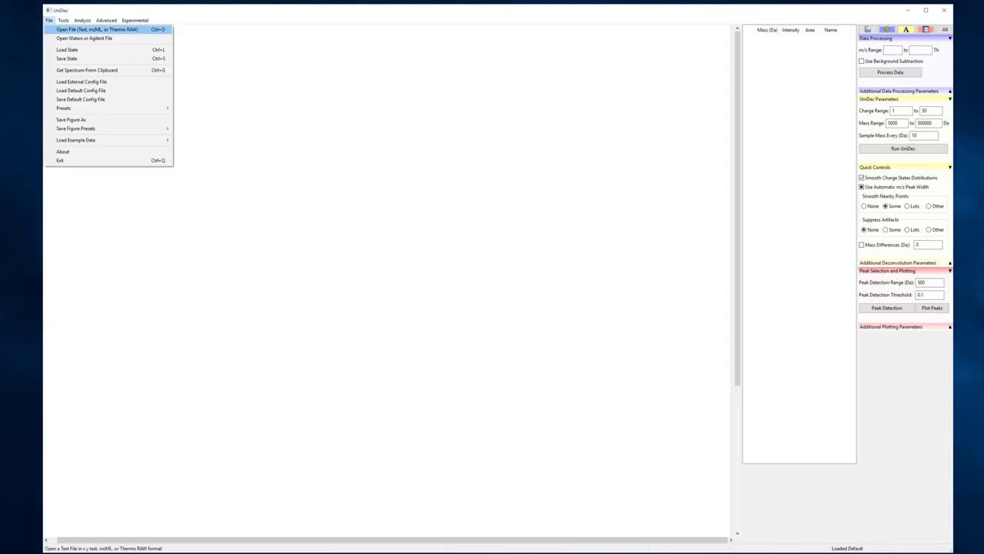
key(Return)
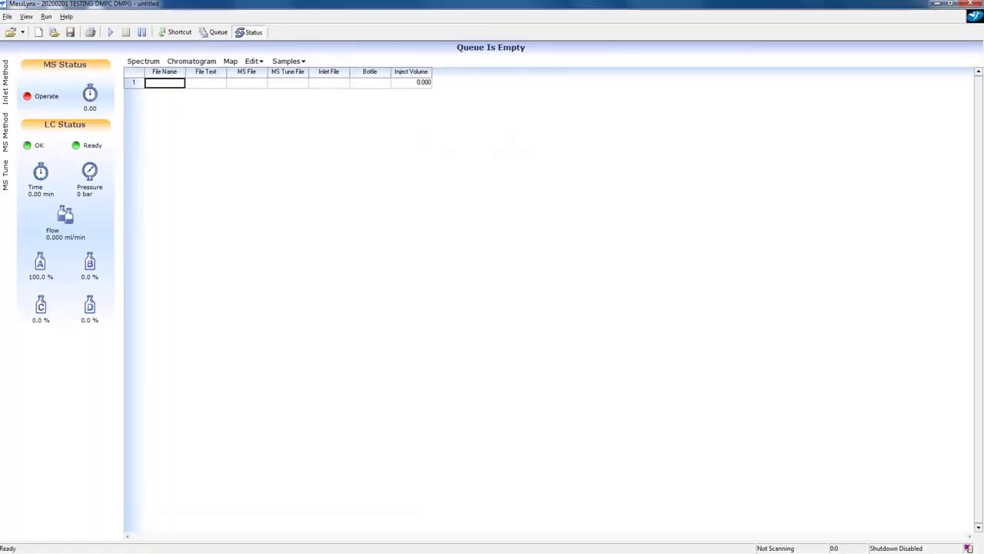
Open the 20190523_IGR_LL37_FPOP_DESALT_LOWVOL_OX1 chromatogram in a new chromatogram window
click(199, 63)
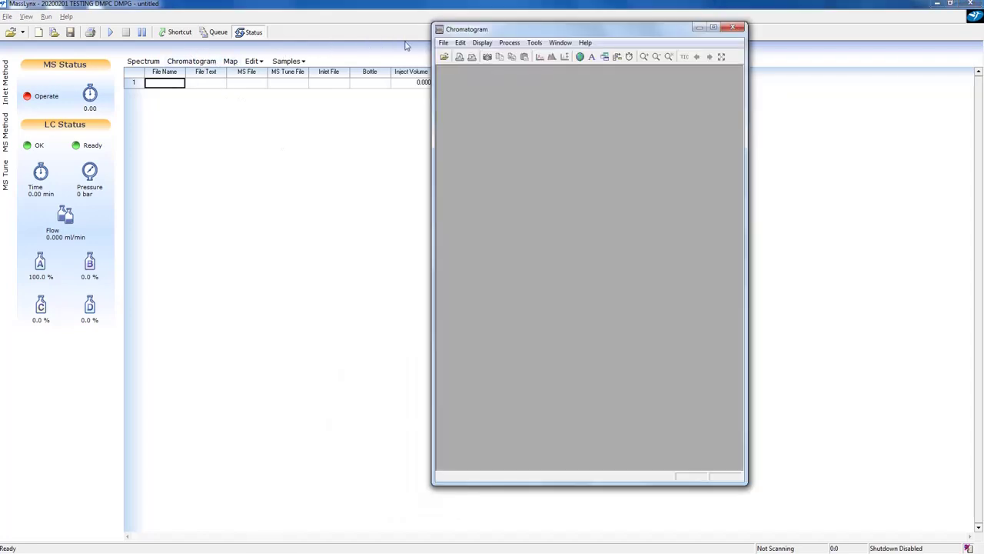
click(444, 43)
click(445, 58)
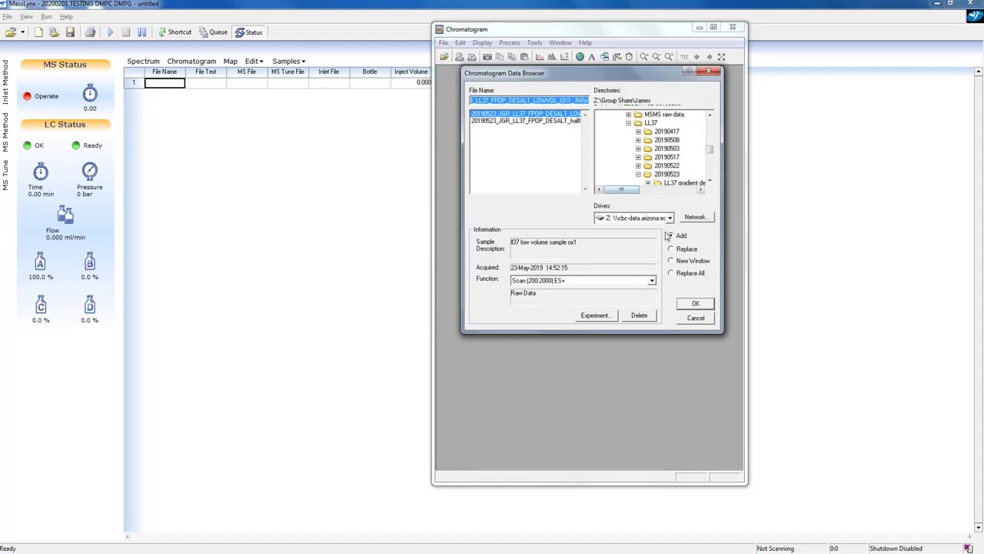
click(694, 304)
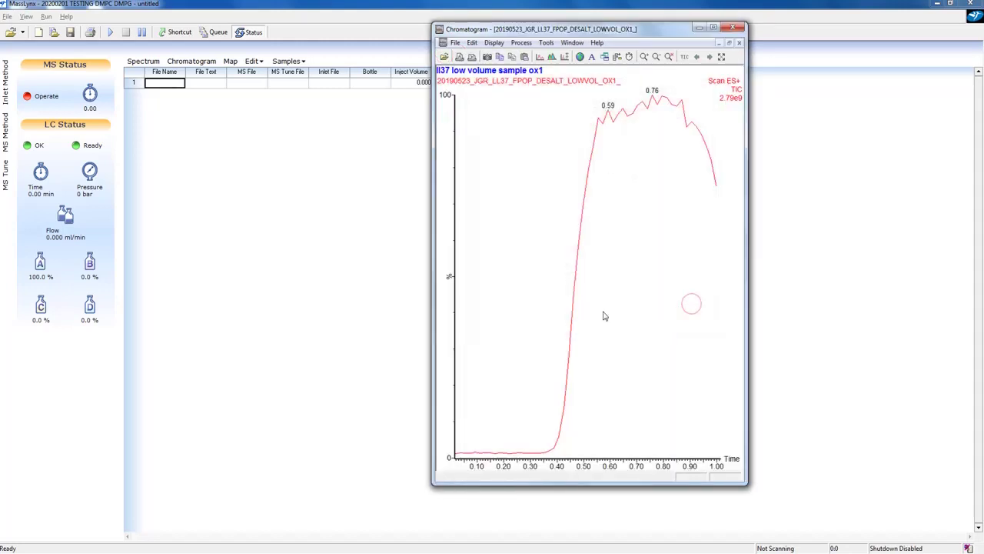
Combine the spectrum over 0.350–1.016 min and copy its spectrum list to the clipboard
drag(545, 333, 734, 341)
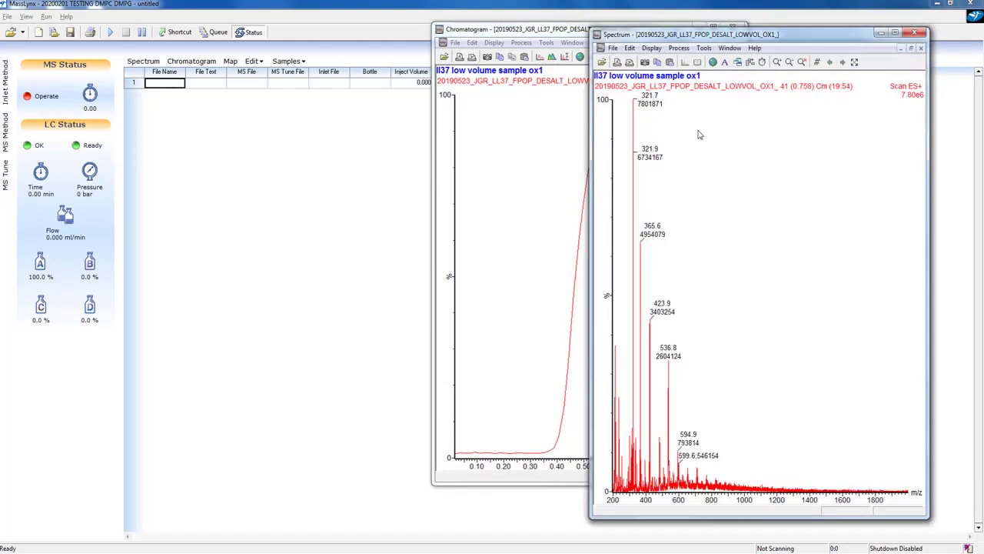
click(630, 48)
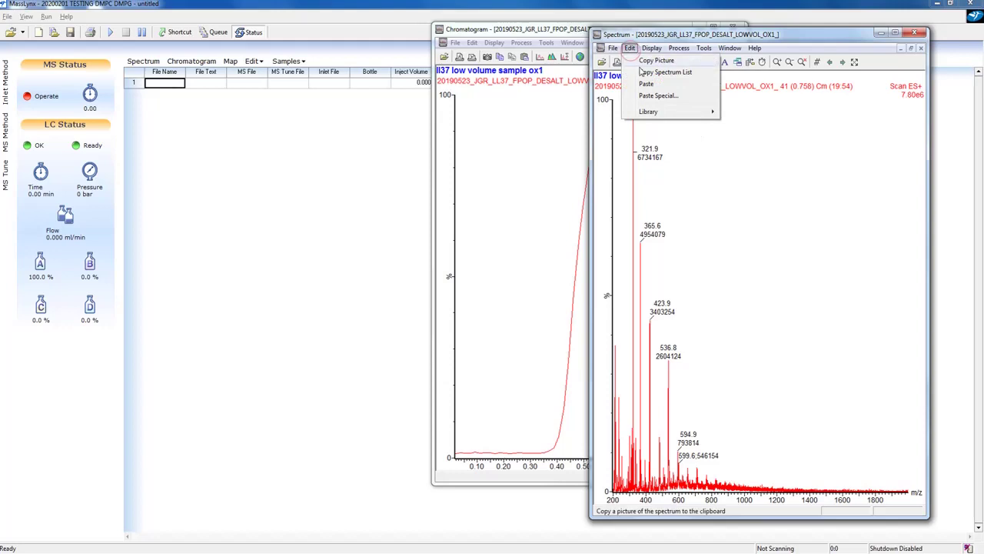
click(642, 73)
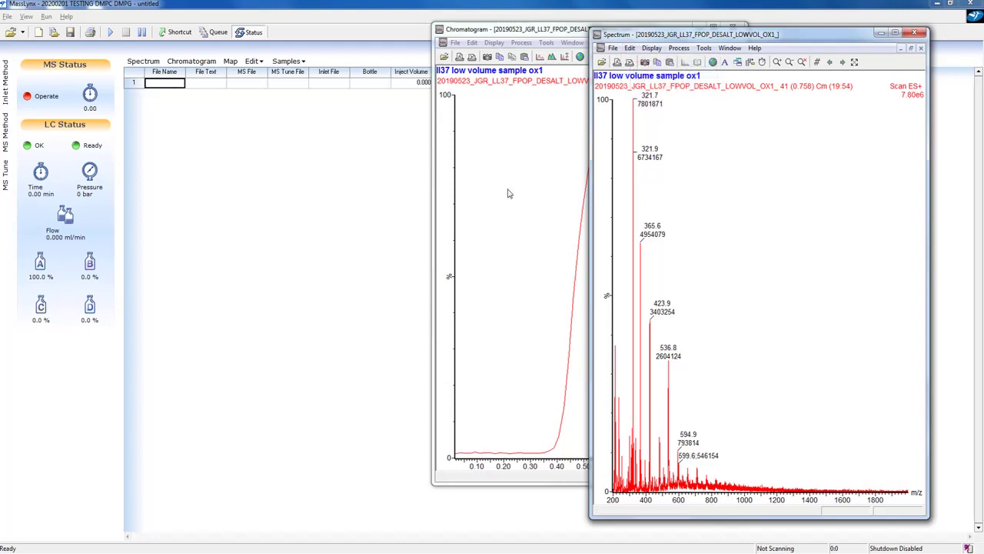
Paste the copied MassLynx spectrum list into a blank Notepad document
click(263, 551)
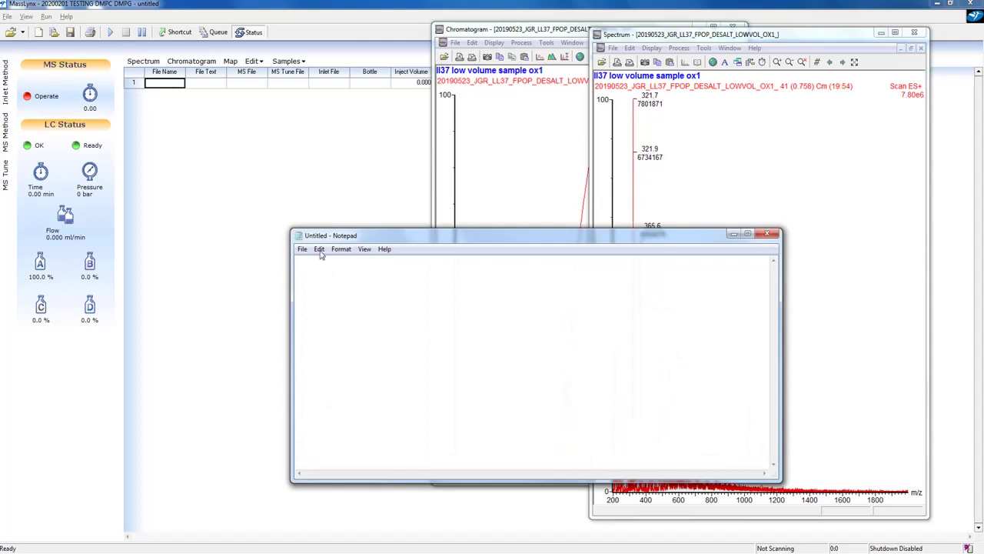
click(318, 248)
click(332, 301)
Save the Notepad text as DEMO2.txt on the Desktop
click(303, 248)
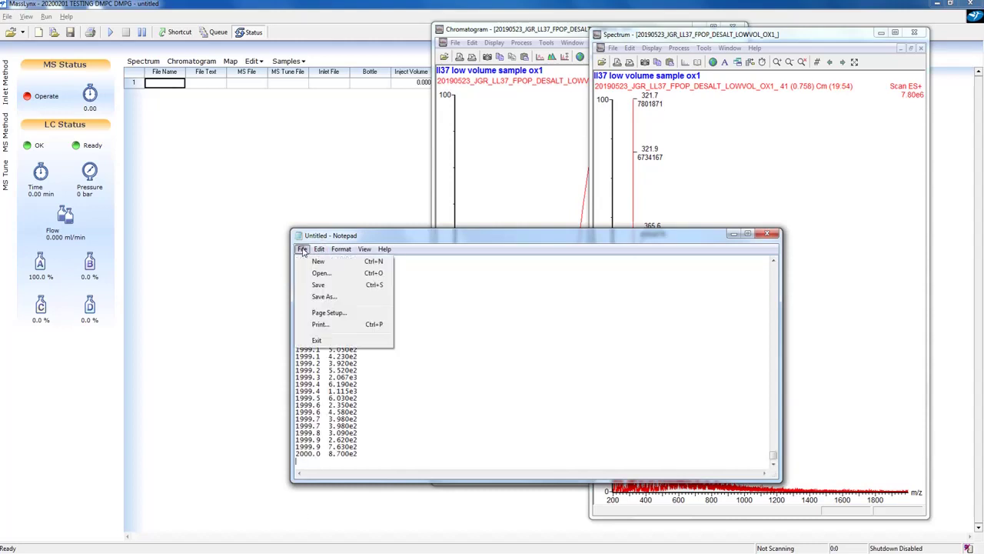
click(323, 296)
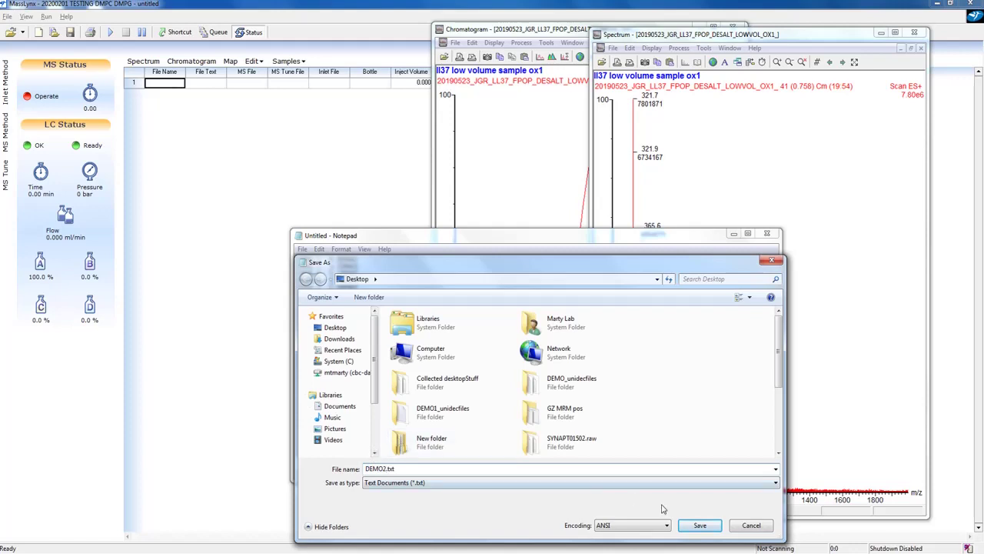
click(694, 526)
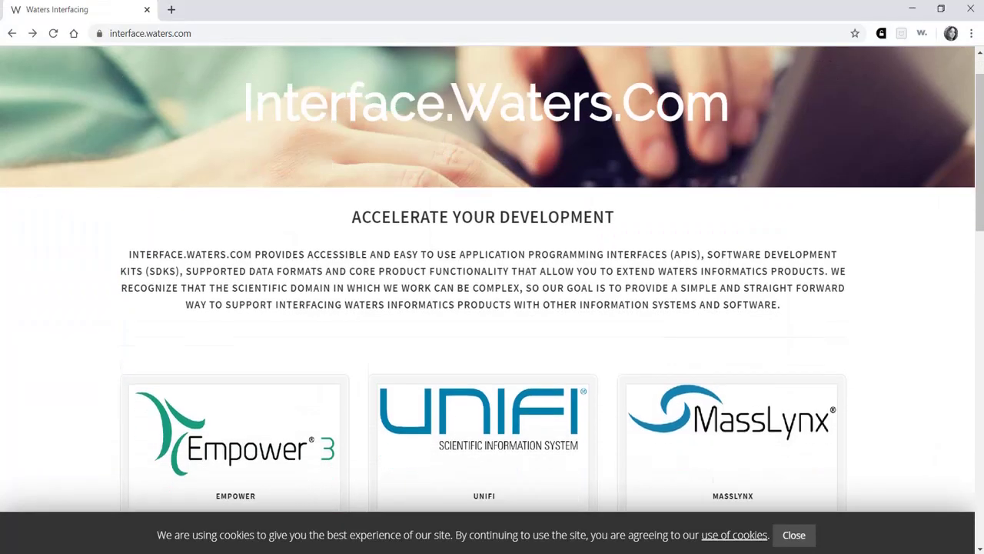
Go to the MassLynx Developers Area SDKs page on interface.waters.com
scroll(865, 247, down, 3)
scroll(865, 246, down, 1)
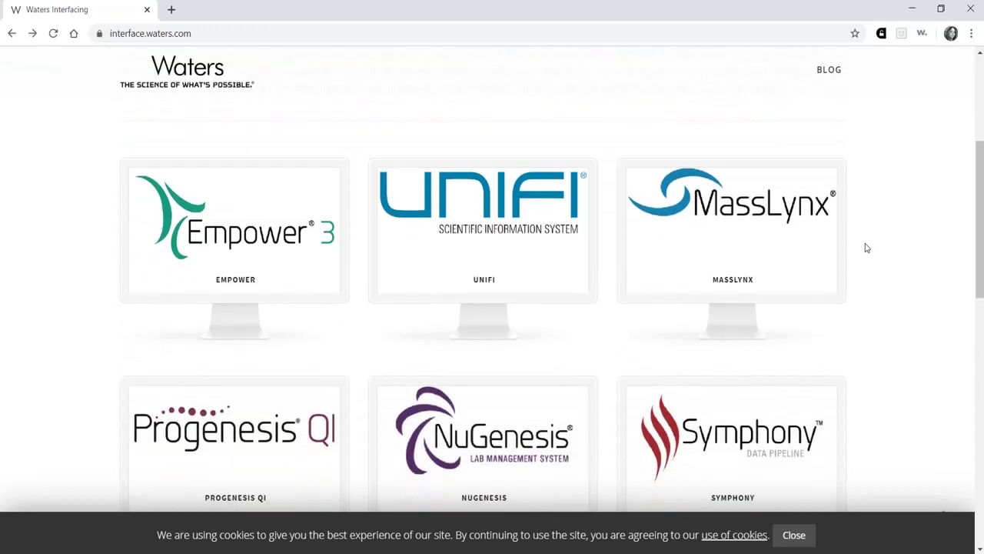
click(760, 229)
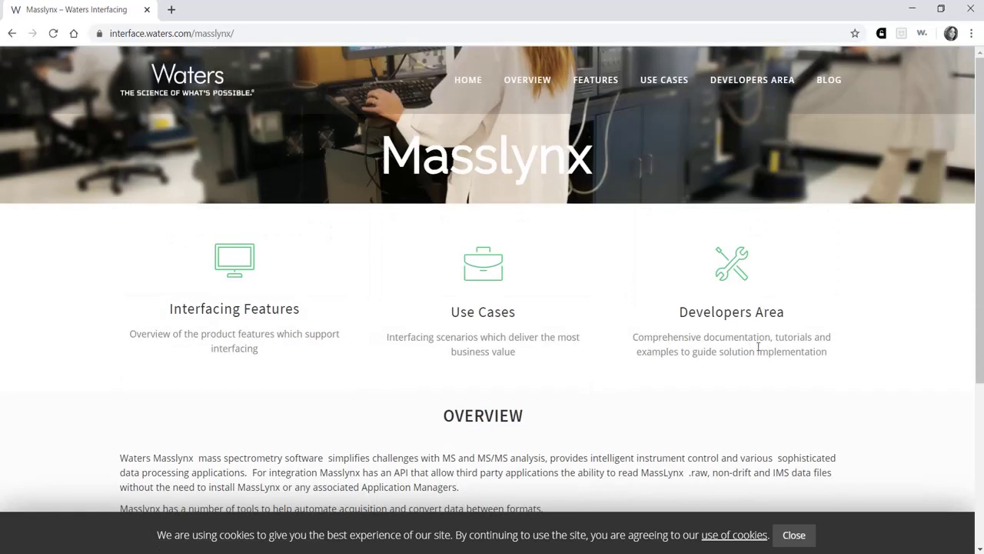
click(736, 273)
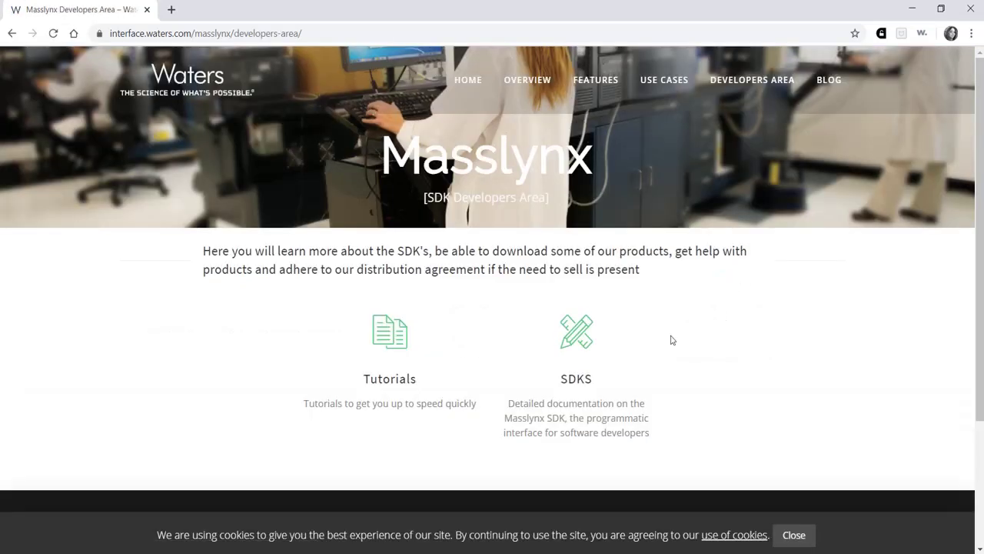
click(578, 344)
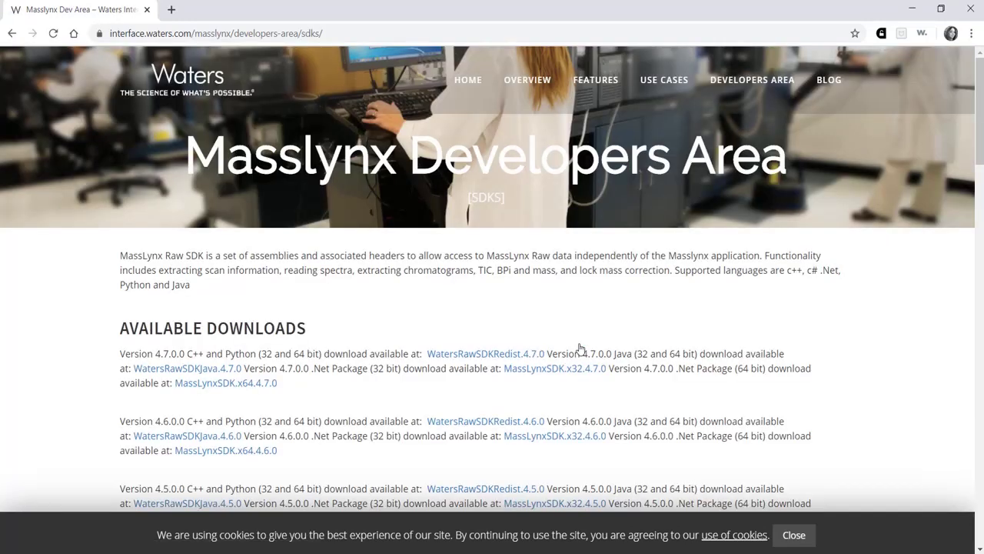
Download and save the WatersRawSDKRedist.4.5.0 zip package
scroll(581, 348, down, 4)
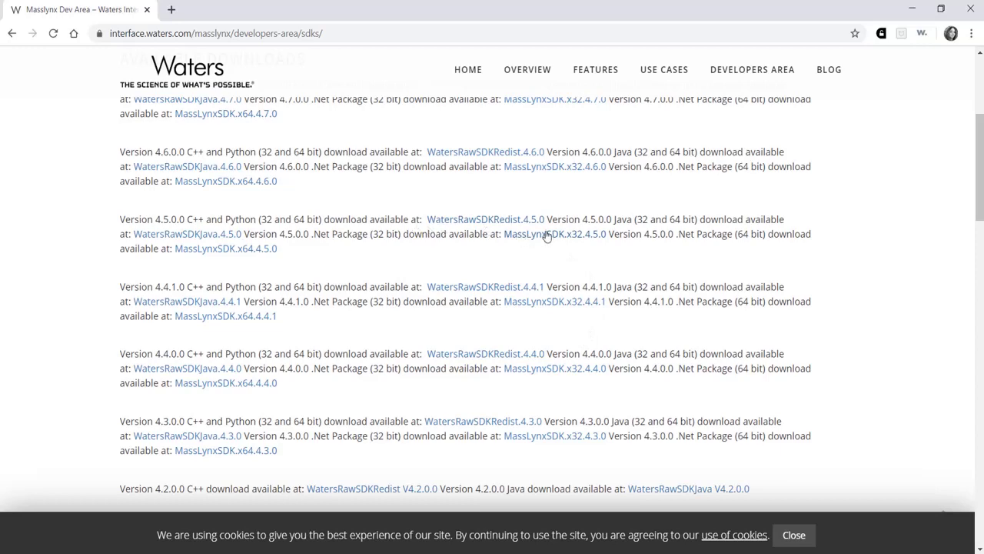
click(471, 221)
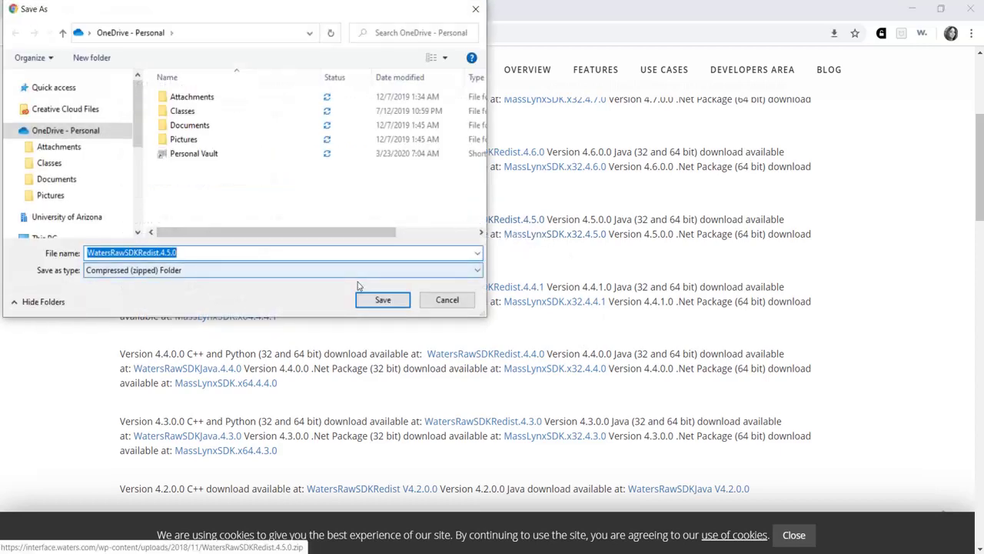
click(364, 302)
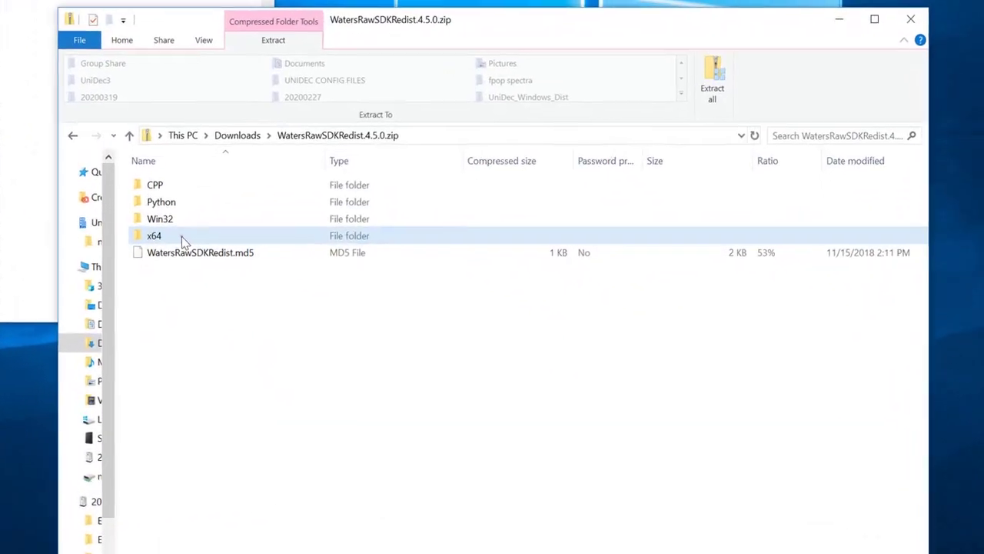
Copy cdt.dll and MassLynxRaw.dll from the zip's x64 folder into UniDec_Windows_Dist
double_click(542, 340)
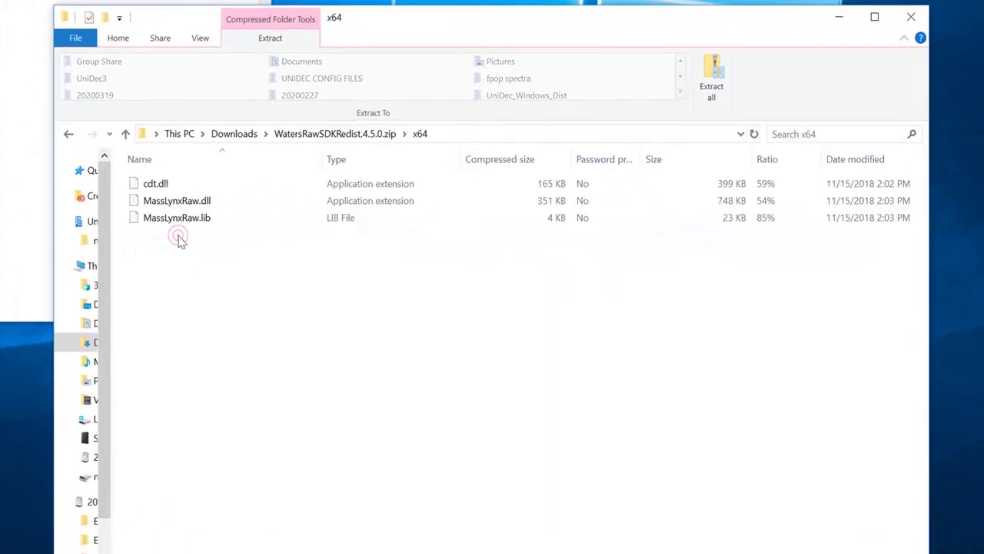
click(185, 185)
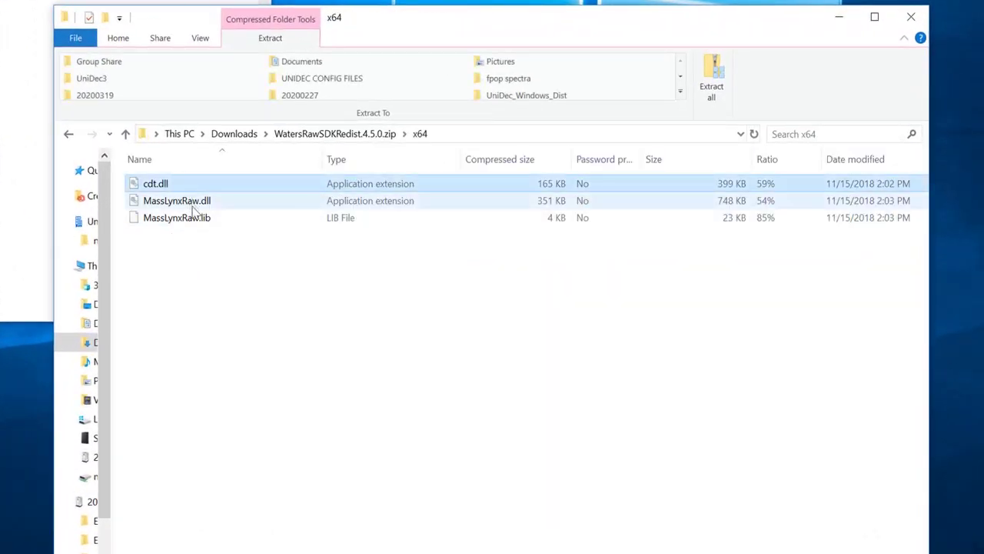
shift+click(192, 202)
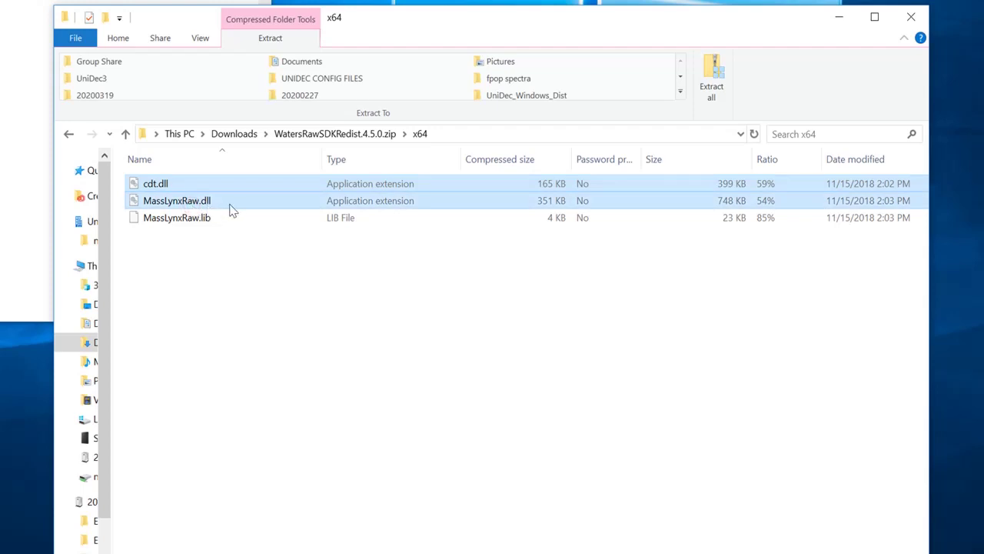
right_click(231, 206)
click(267, 259)
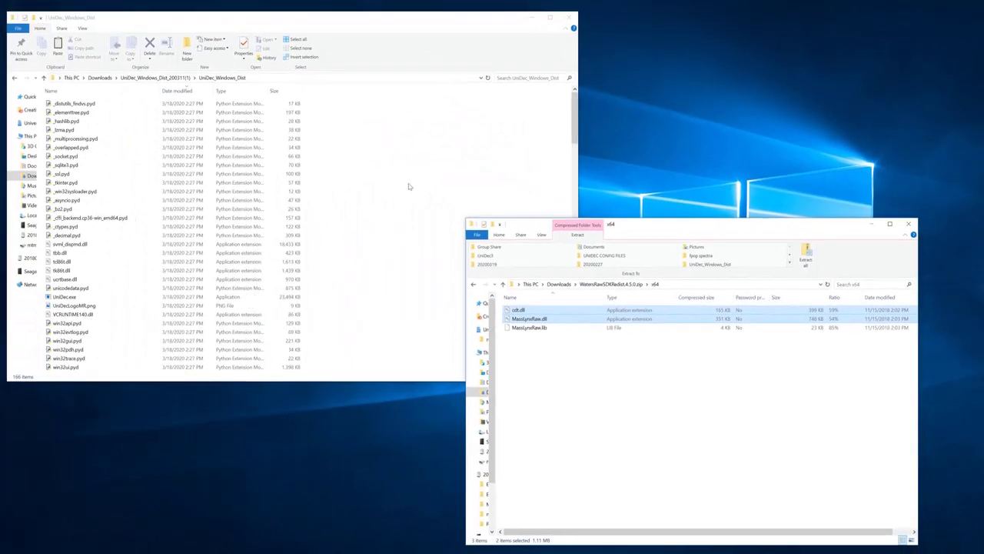
right_click(391, 180)
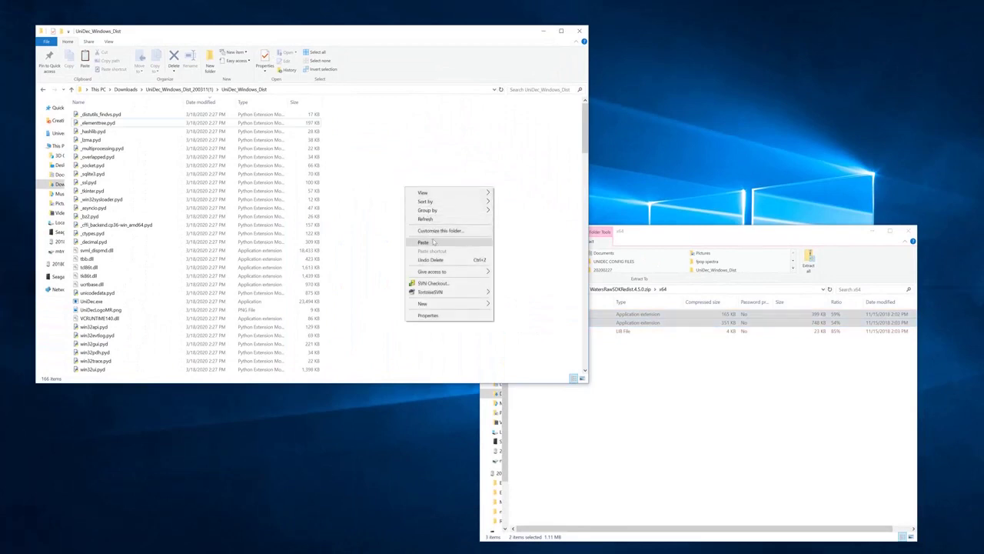
click(424, 242)
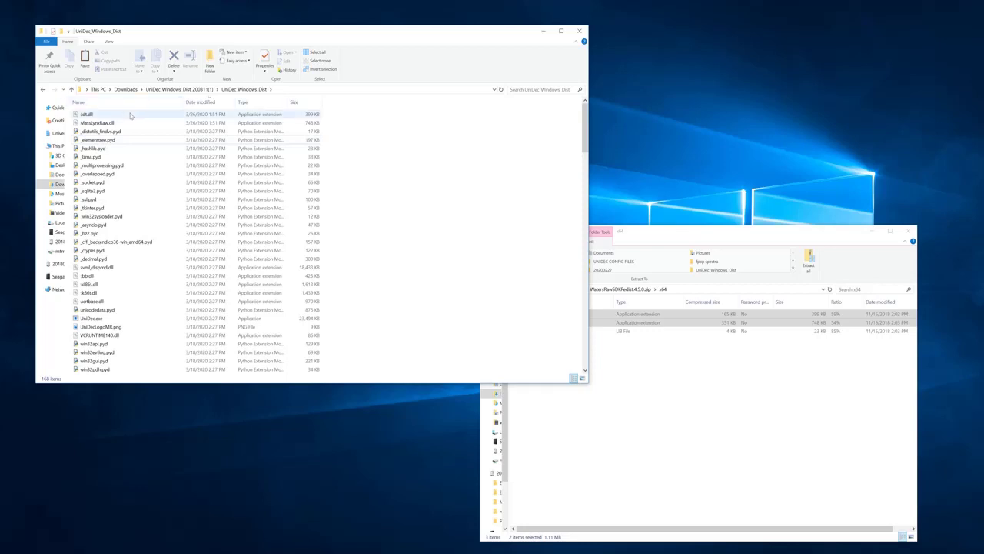
mouse_move(131, 126)
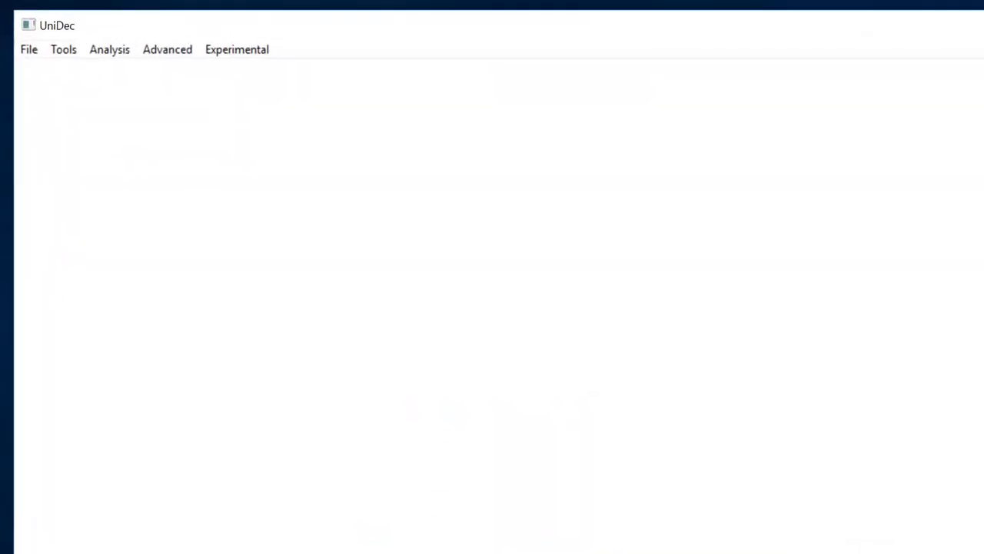
Show UniDec's File menu, now offering Open Waters or Agilent File
click(27, 51)
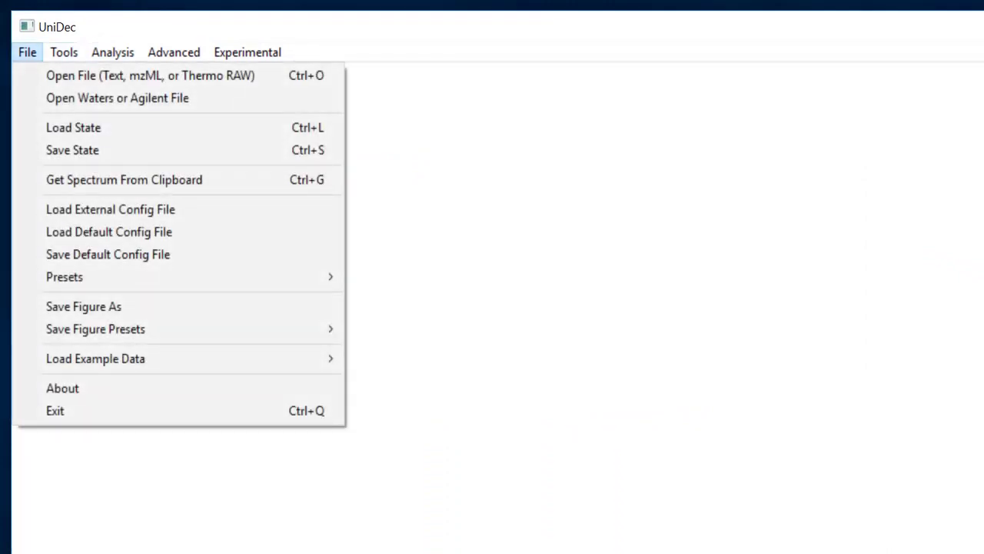